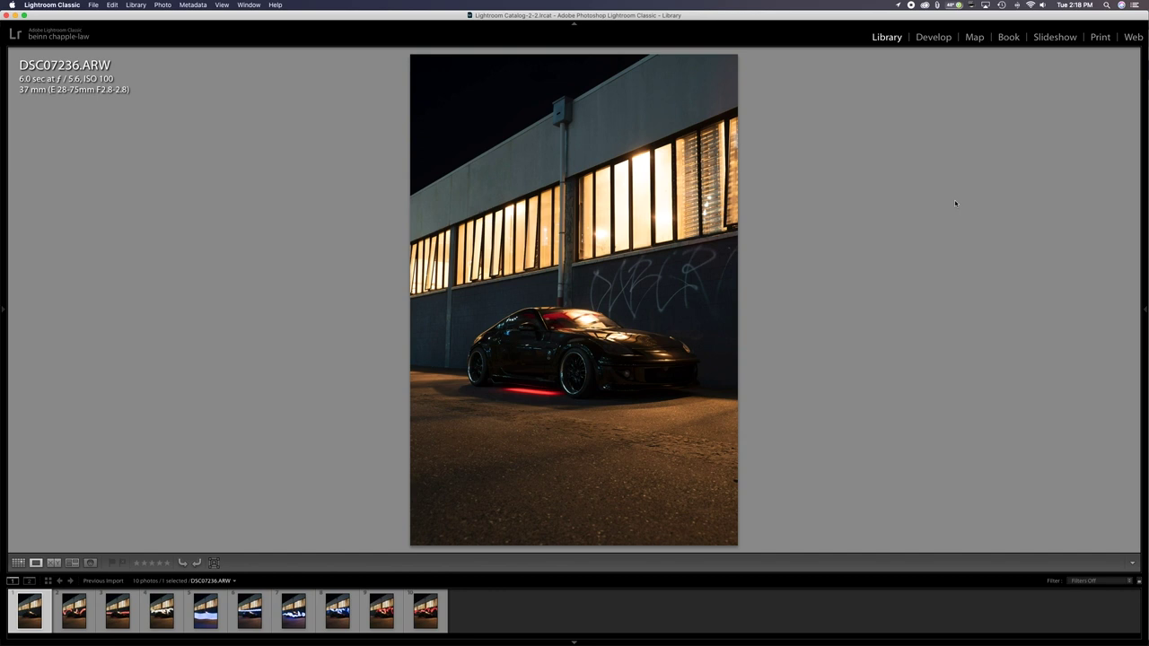
Look through the imported night car photos one by one to compare the base shot with the light-painting frames.
key(Right)
key(Right)
key(Right)
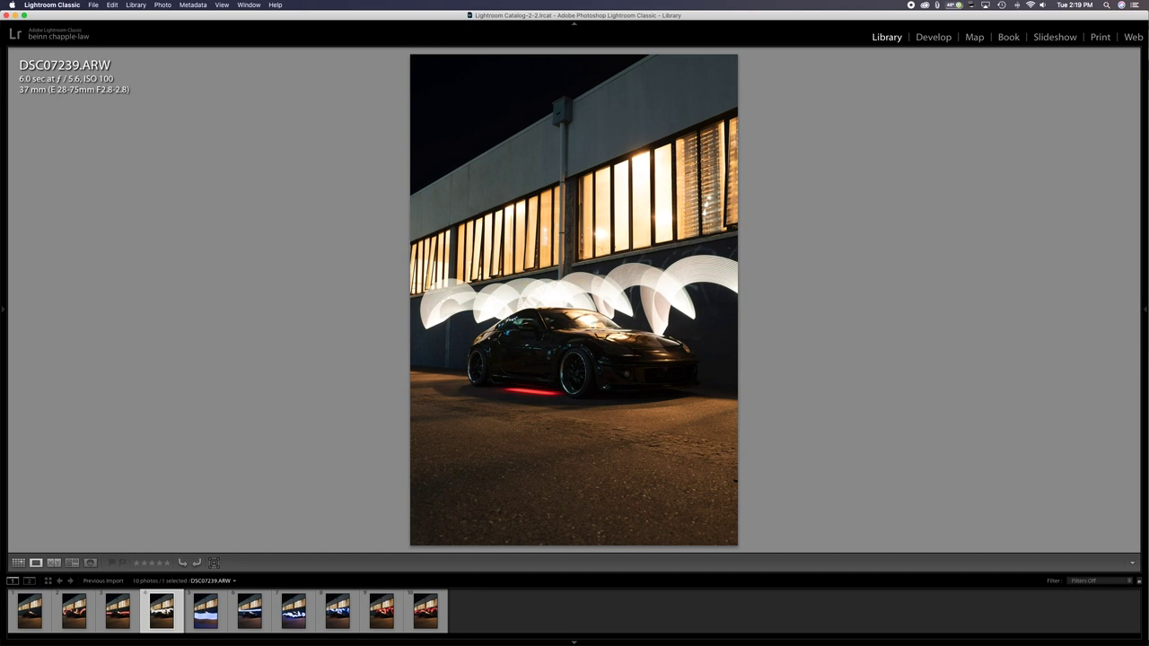
key(Right)
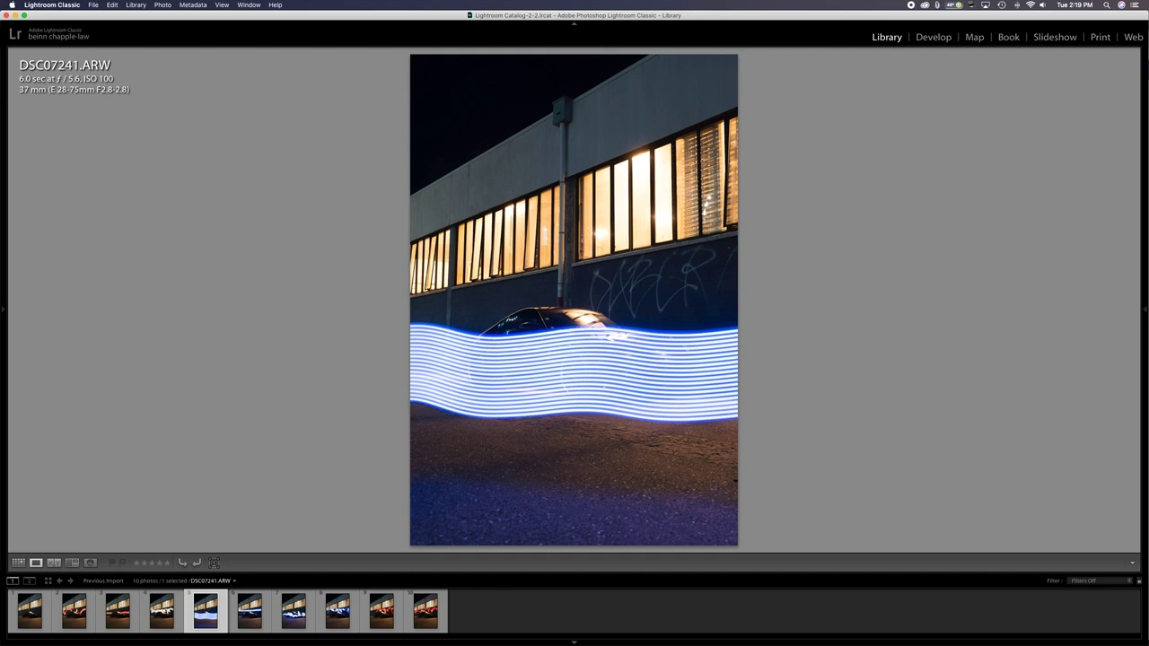
click(251, 611)
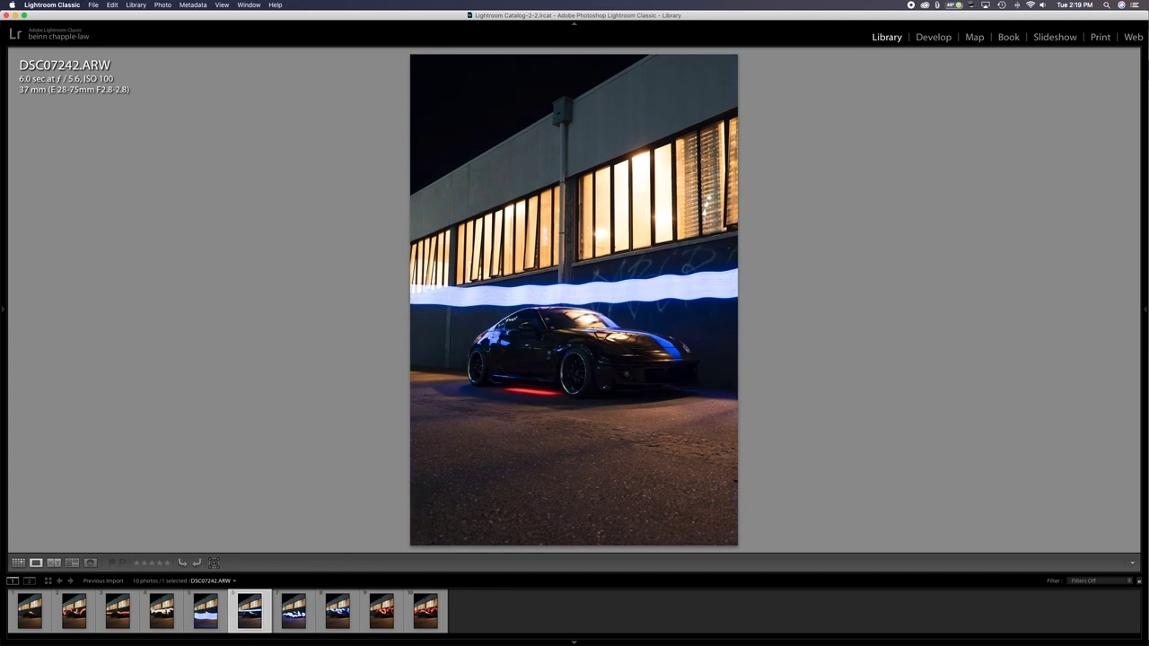
click(293, 611)
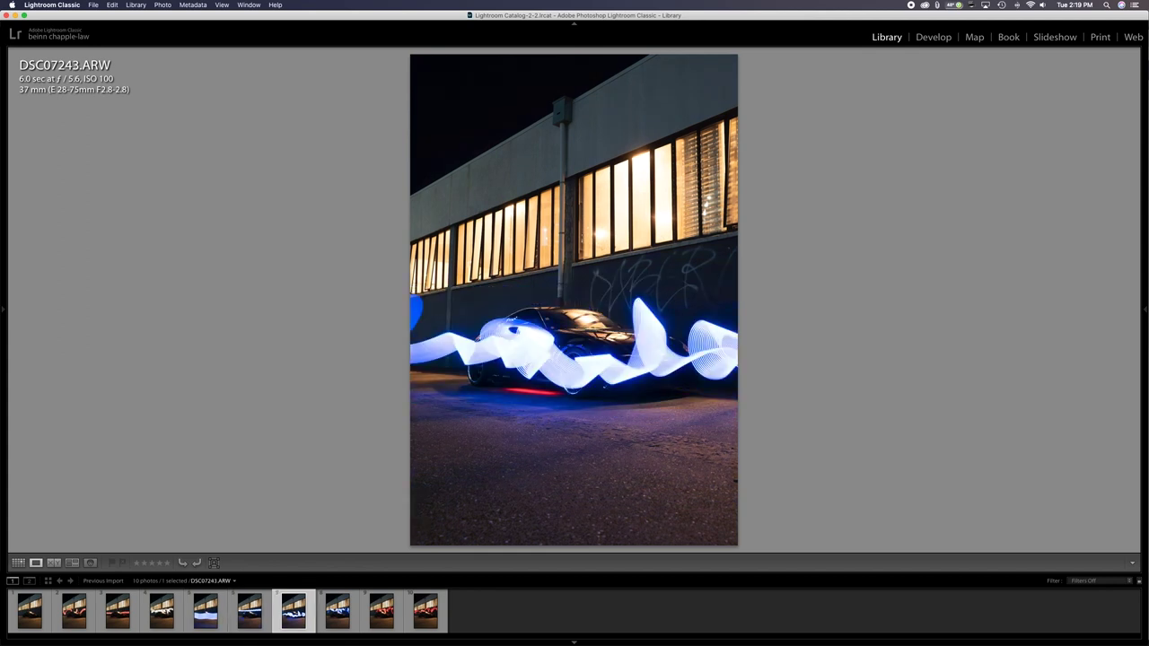
click(338, 611)
click(382, 611)
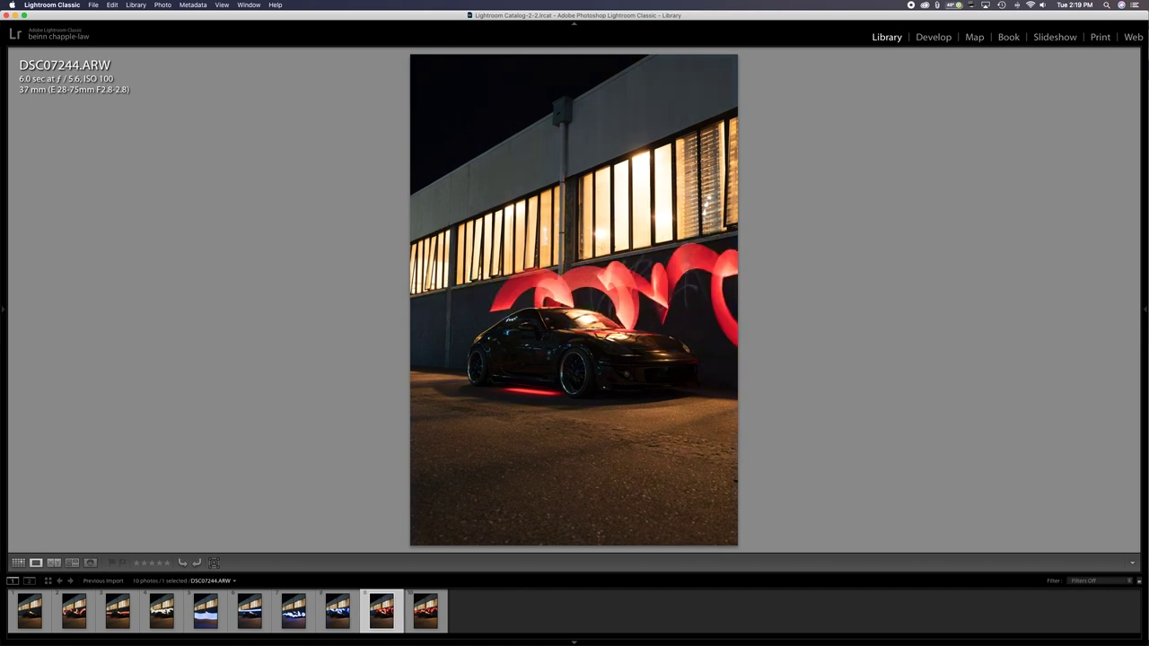
click(425, 611)
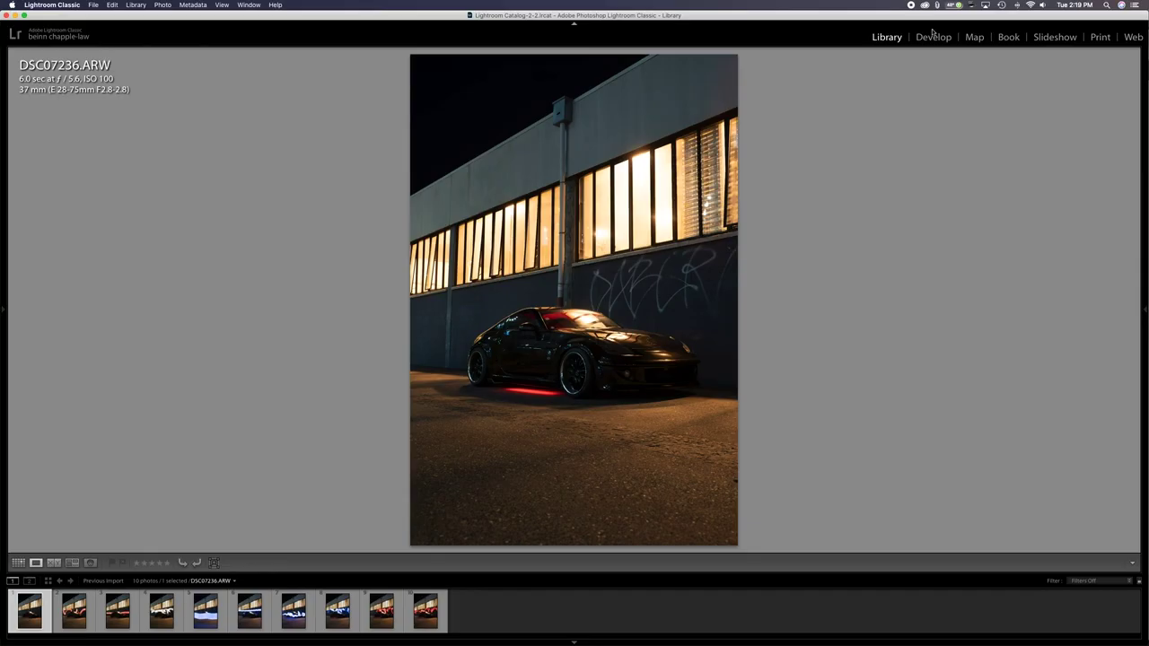
Open DSC07236.ARW in Develop and set Highlights to +15, Shadows +69, Blacks -54, white balance temperature 2,710 and Clarity +23.
click(933, 36)
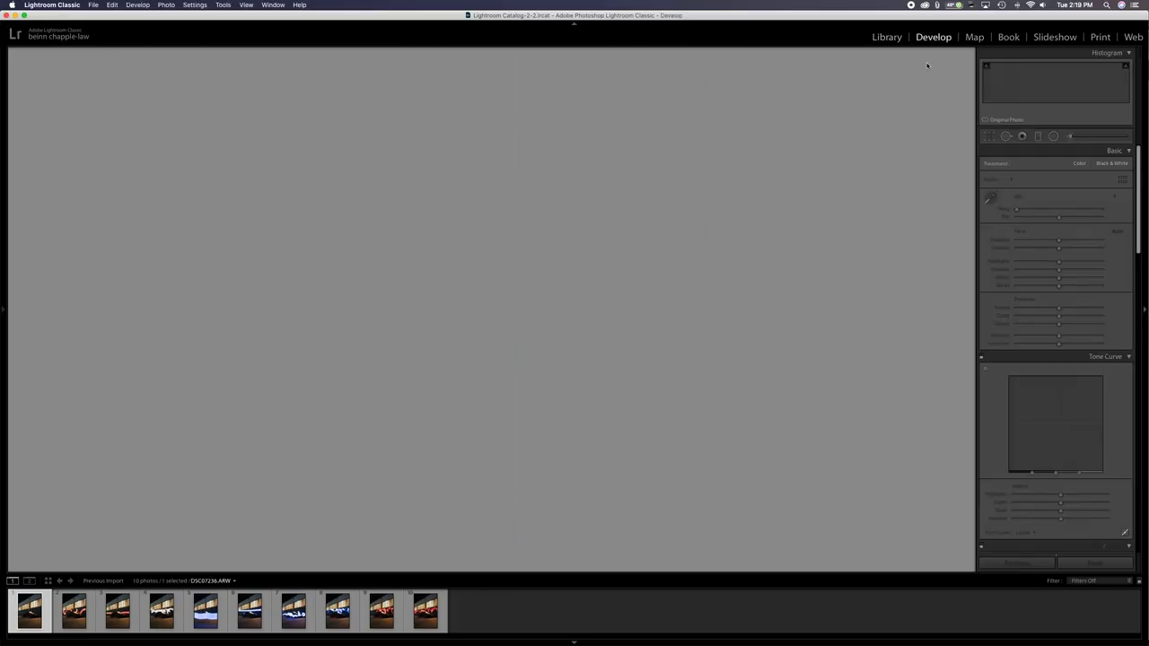
mouse_move(1063, 260)
mouse_down()
mouse_move(1099, 263)
mouse_move(1067, 263)
mouse_move(1077, 271)
mouse_up()
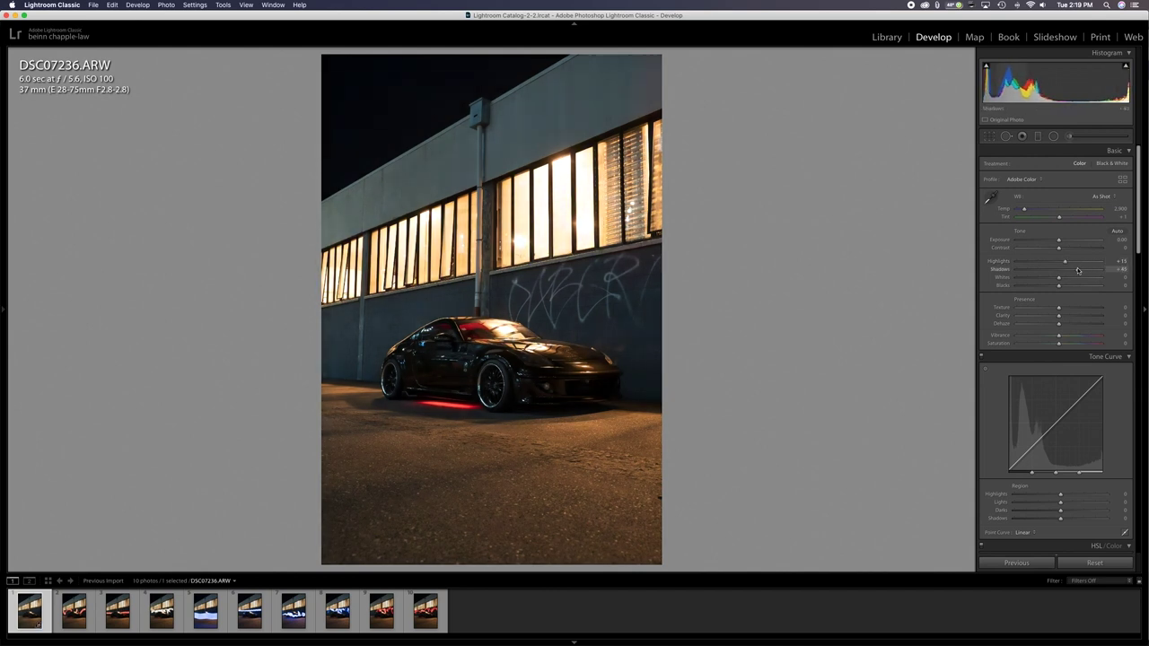
drag(1057, 287, 1044, 288)
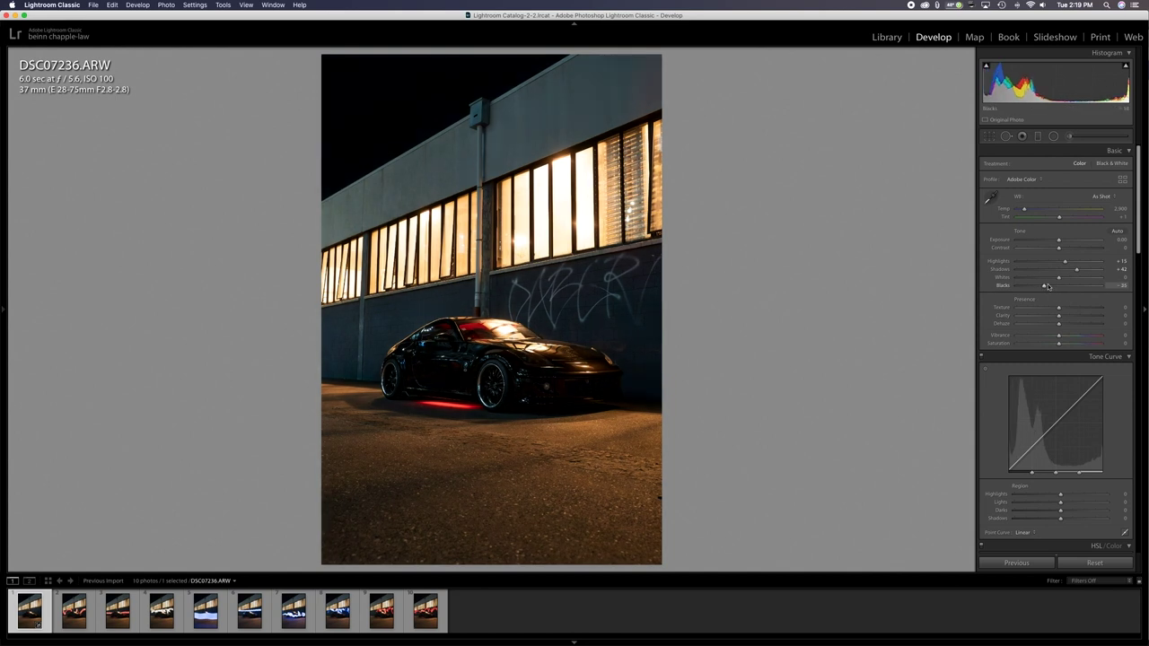
drag(1047, 285, 1087, 271)
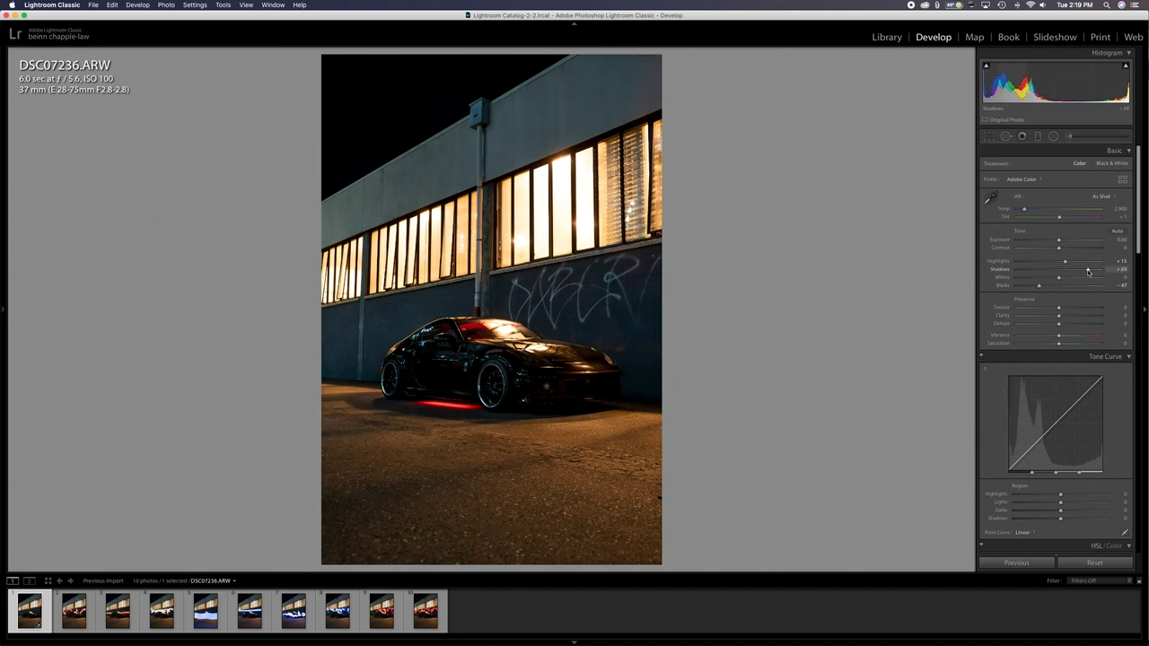
drag(1038, 286, 1037, 287)
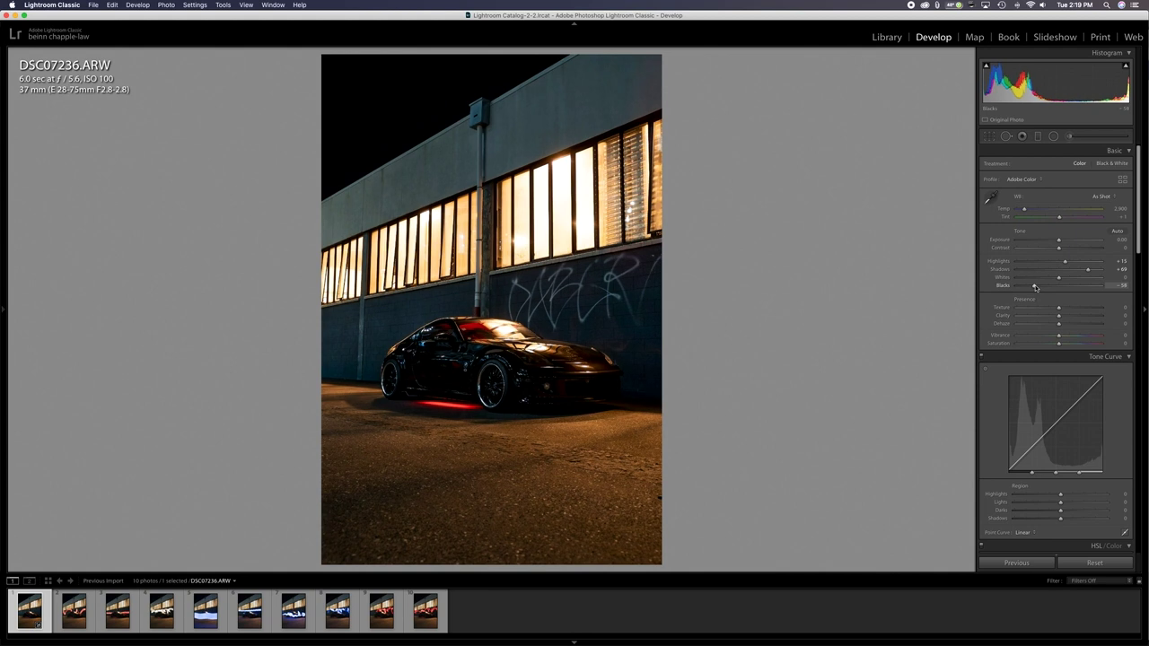
drag(1024, 210, 1020, 210)
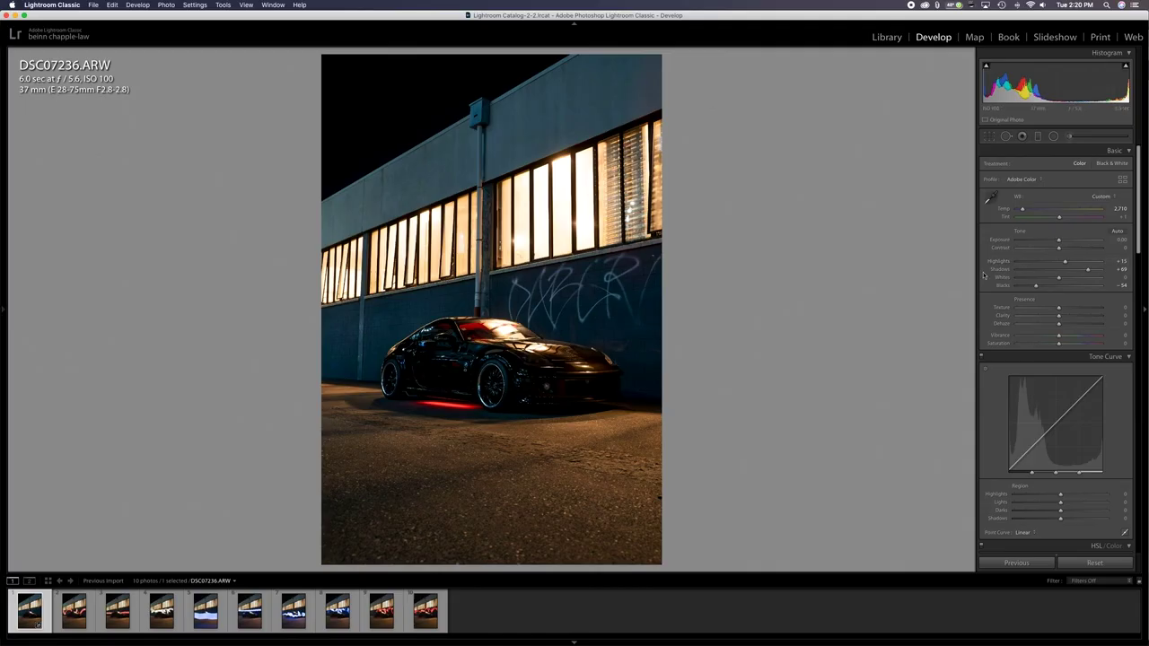
drag(1059, 319, 1075, 318)
Set HSL hues to Orange -64, Yellow -34, Aqua +100, Blue -40, Purple and Magenta +100, and saturation to Green -36, Aqua -28, Blue -17.
scroll(1032, 314, down, 8)
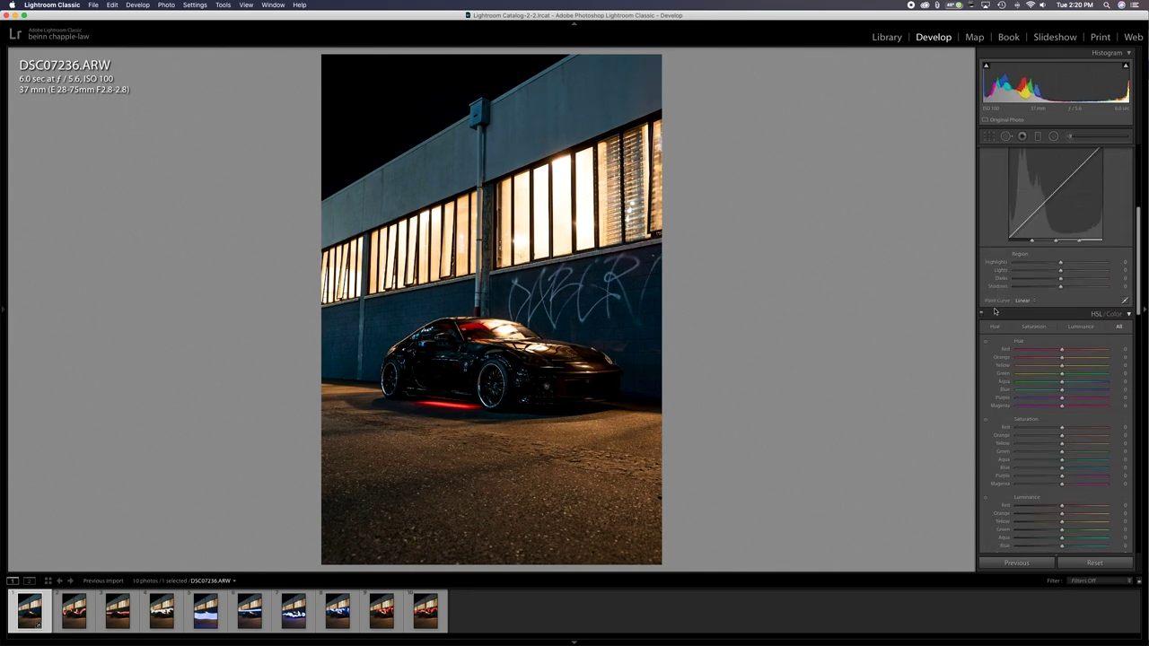
drag(1060, 302, 1032, 312)
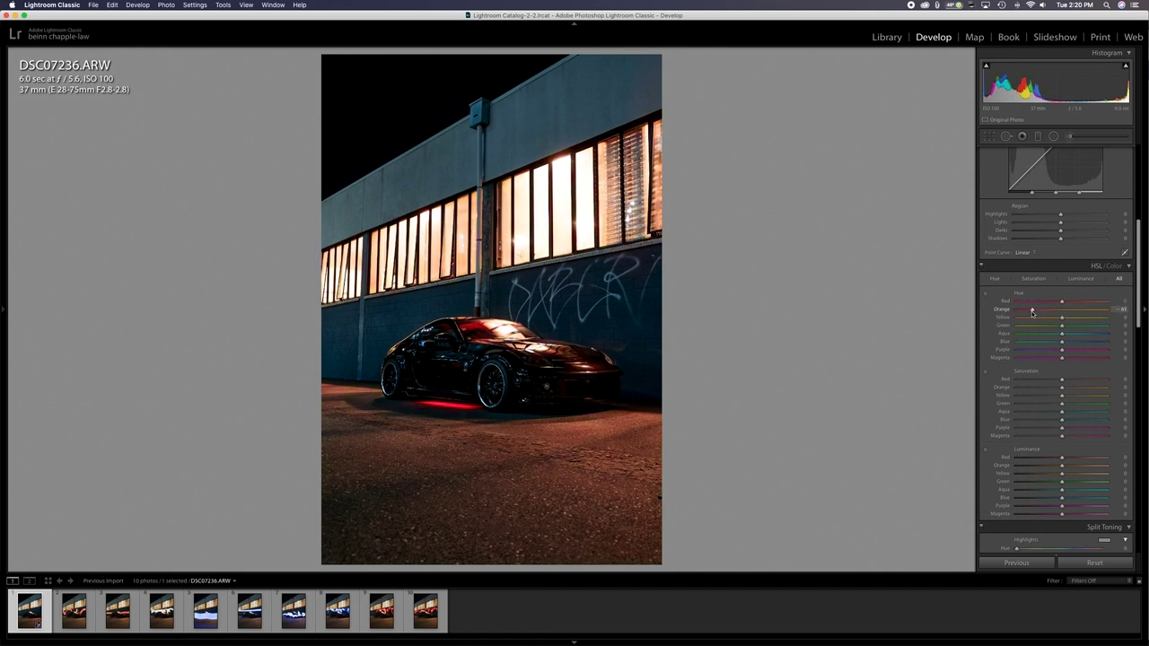
drag(1061, 317, 978, 320)
drag(1071, 325, 1045, 319)
drag(1084, 336, 1113, 333)
drag(1063, 341, 1049, 348)
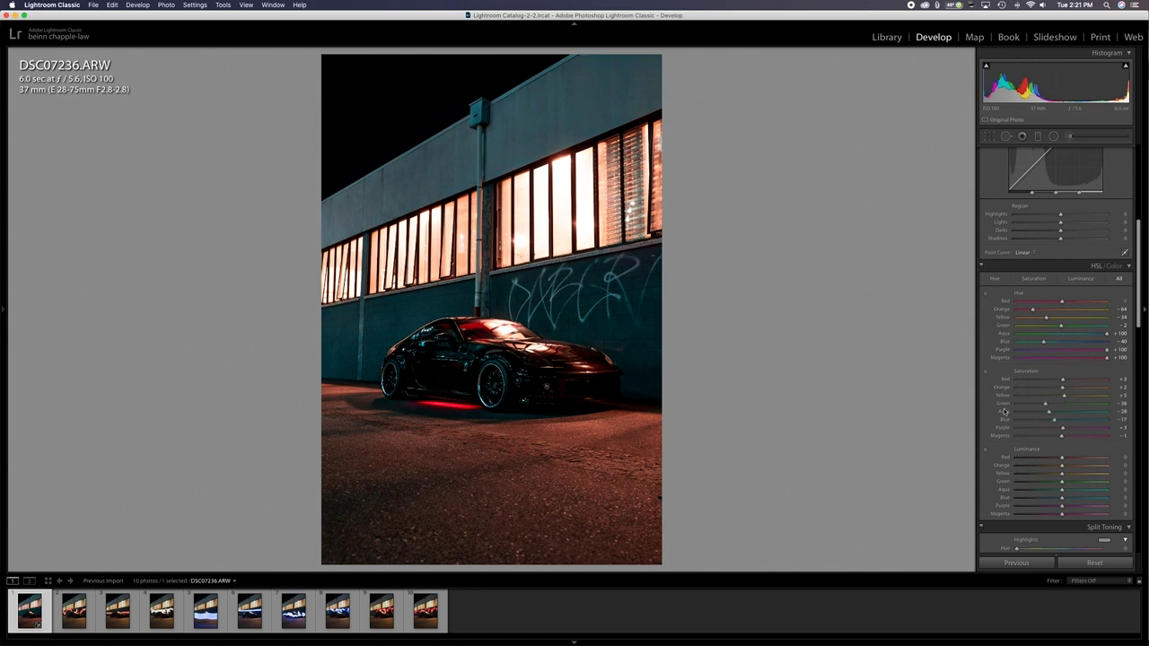
Apply split toning with highlights at hue 335 and saturation 24, and shadows at hue 221 and saturation 30.
scroll(1004, 411, down, 5)
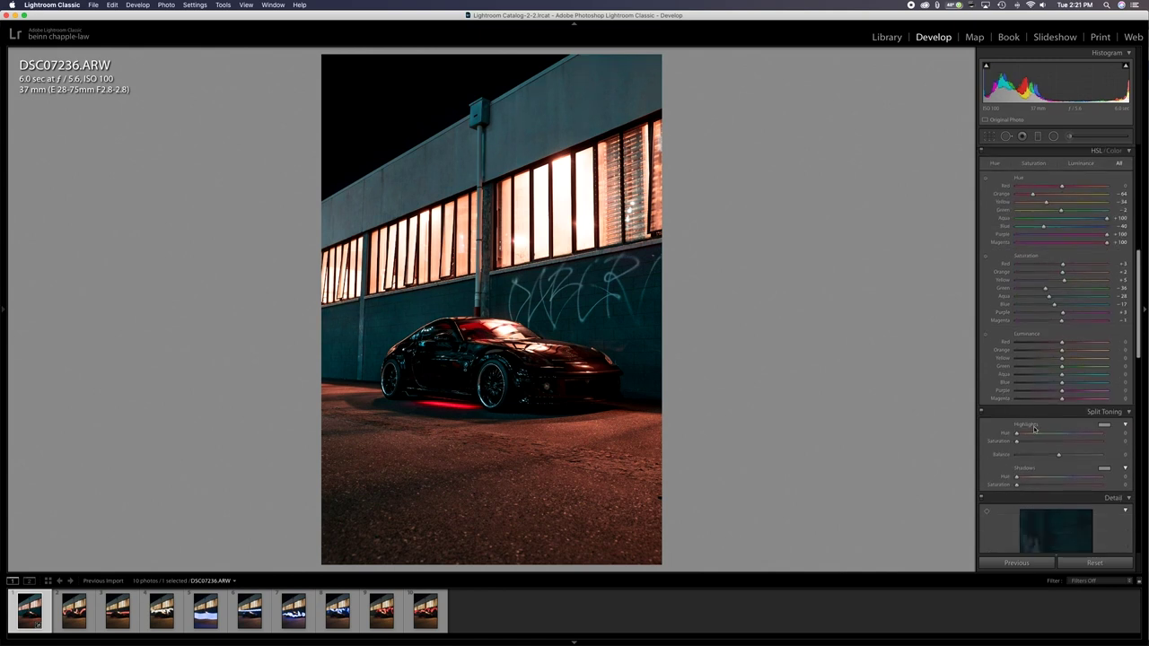
scroll(1017, 435, down, 4)
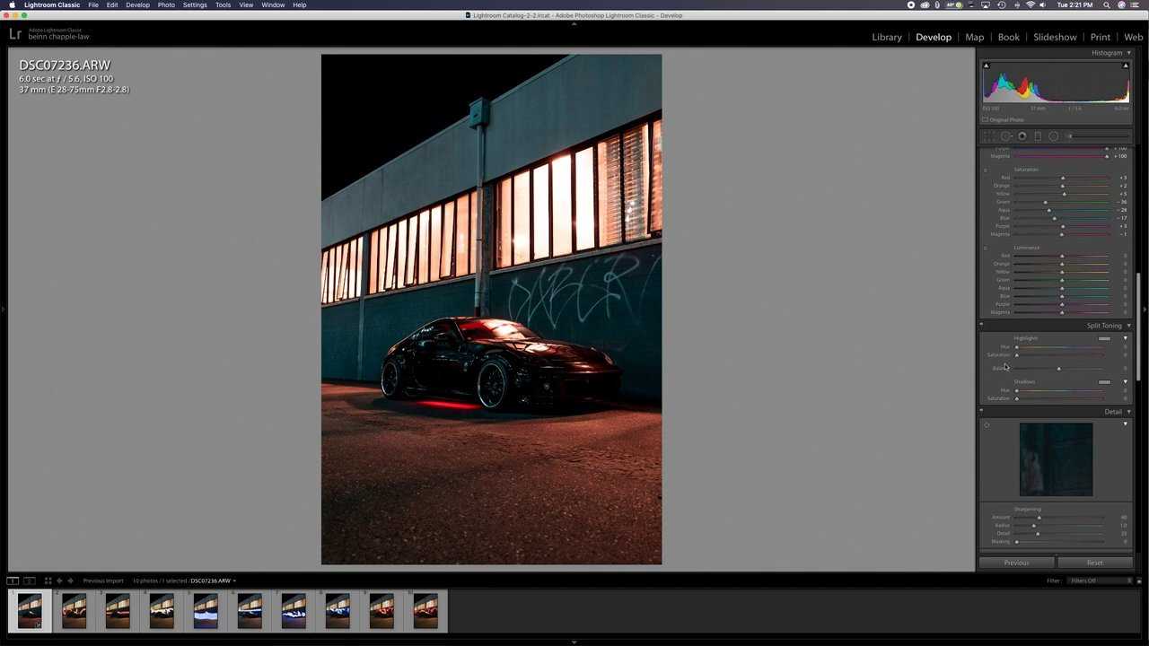
drag(1016, 349, 1086, 351)
alt+click(1017, 349)
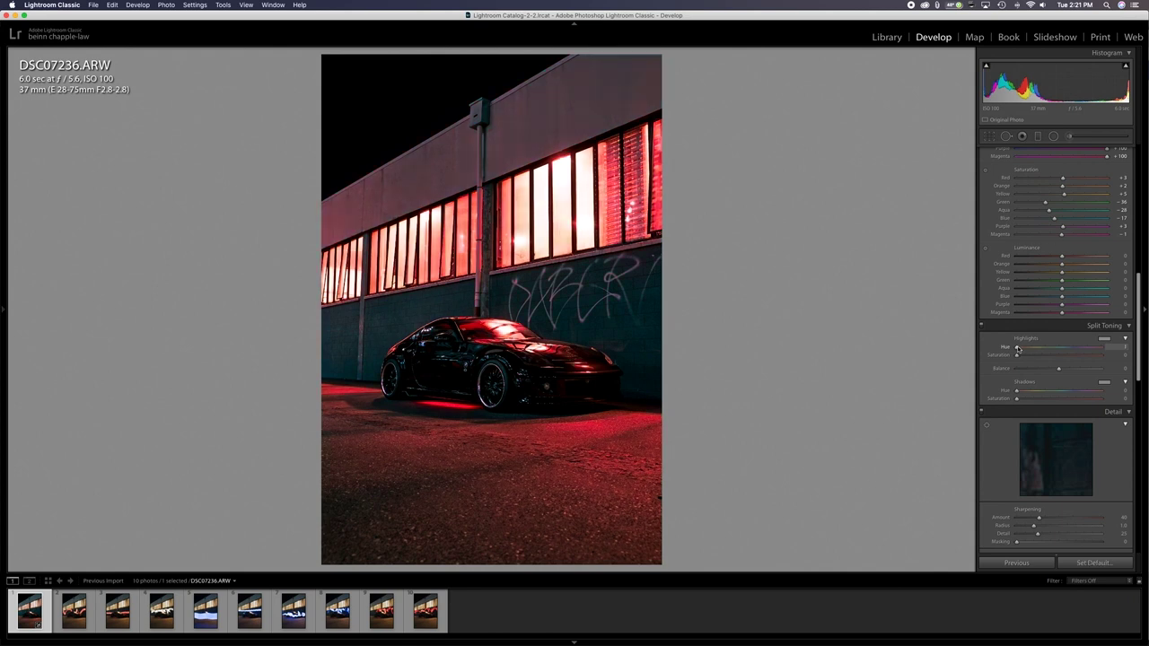
drag(1019, 348, 1095, 349)
drag(1024, 357, 1068, 391)
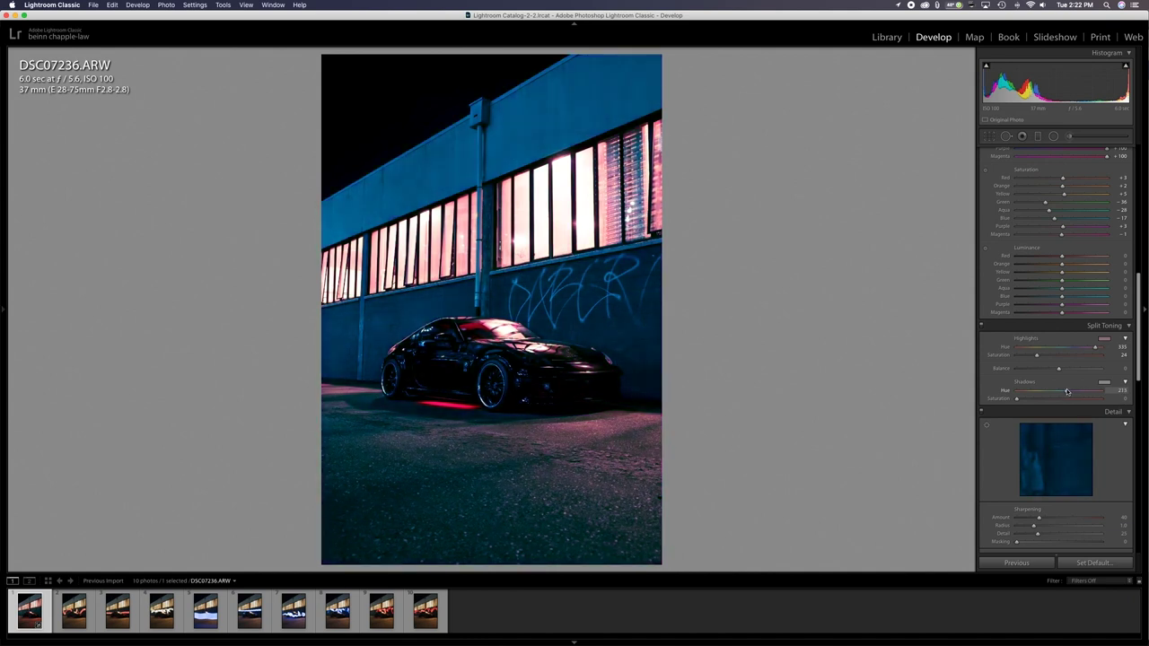
drag(1016, 398, 1046, 400)
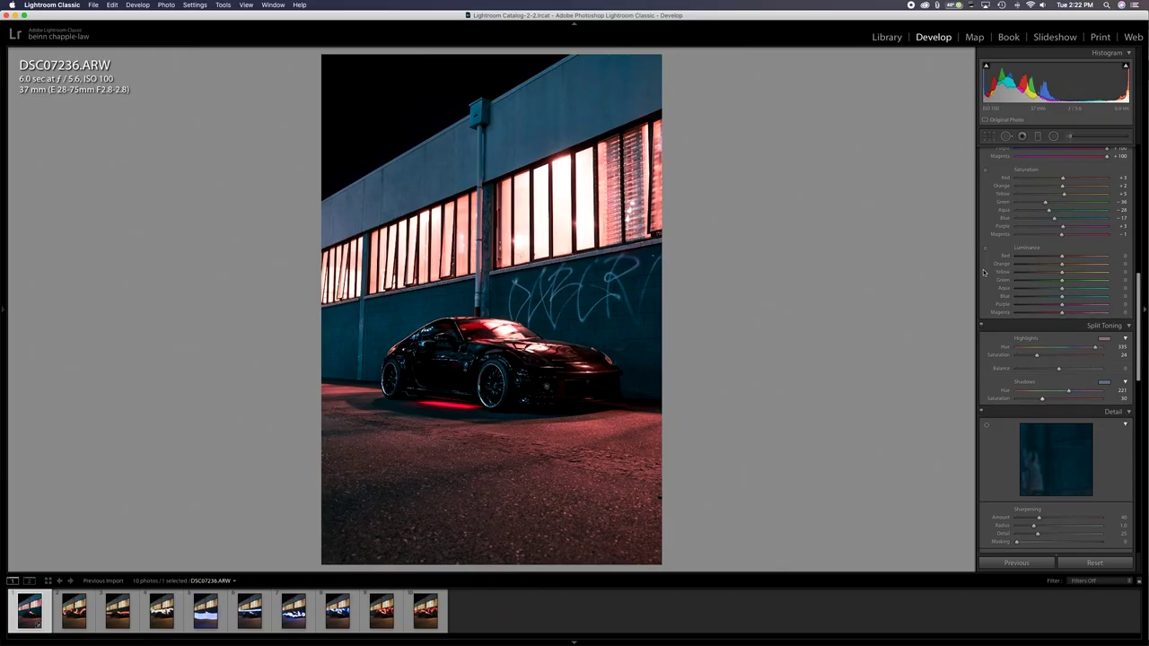
scroll(984, 272, up, 3)
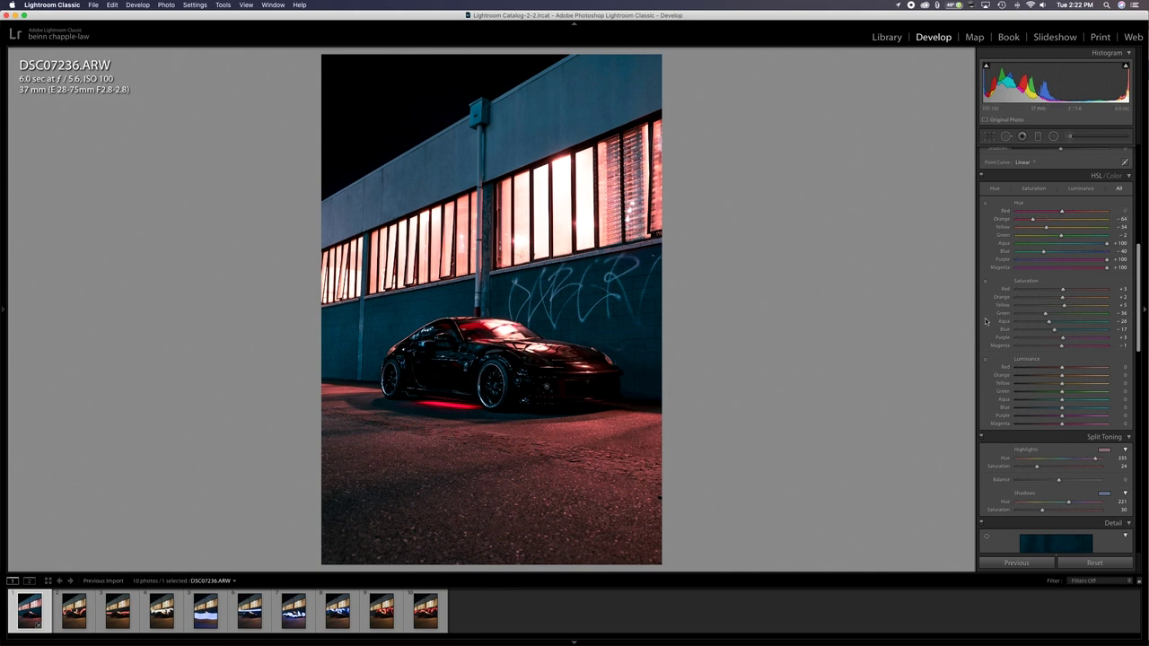
Set the sharpening amount to 0 and luminance noise reduction to 17, and enable chromatic aberration removal and lens profile corrections.
scroll(985, 318, down, 8)
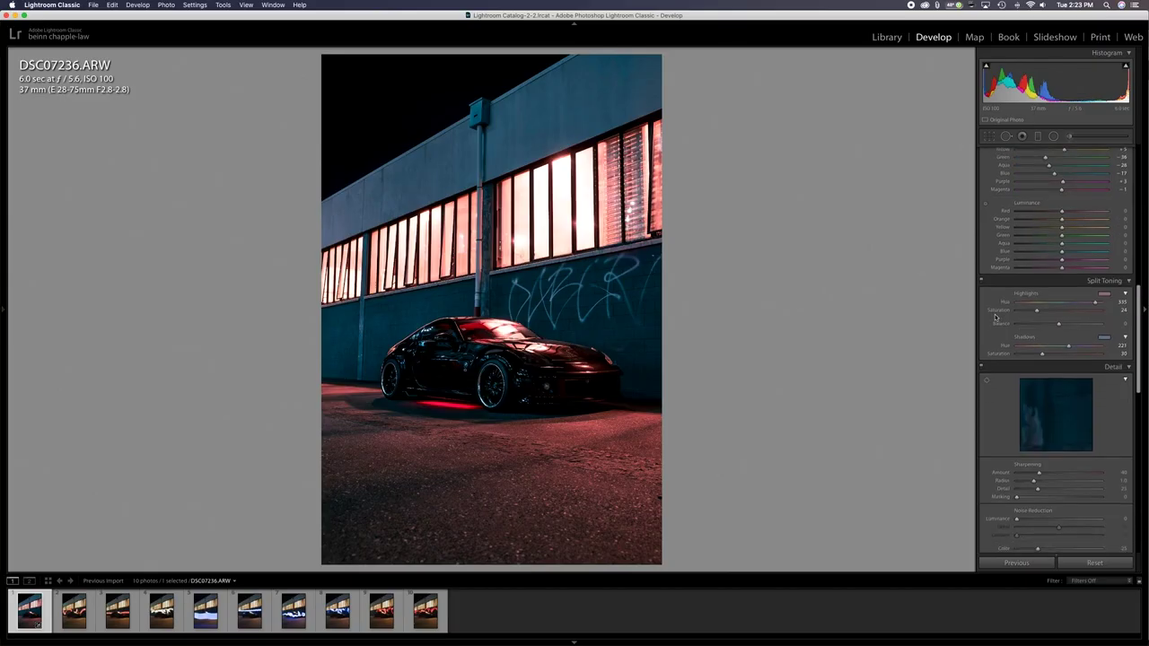
scroll(994, 317, down, 3)
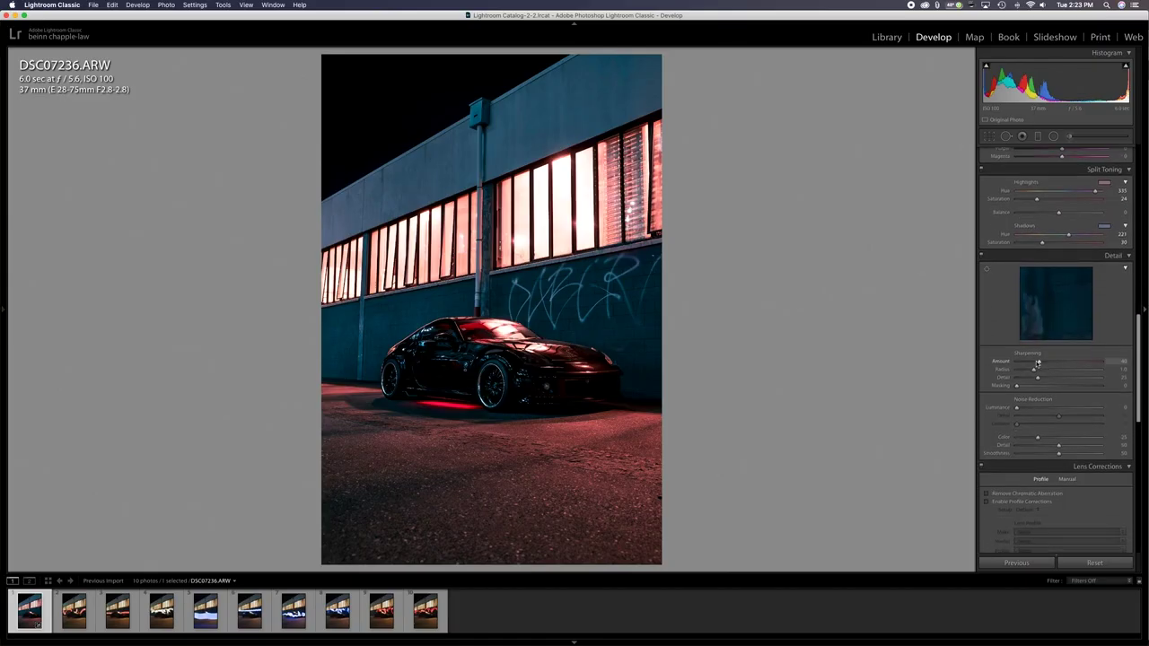
drag(1035, 365, 996, 363)
click(1029, 408)
drag(1029, 409, 1029, 409)
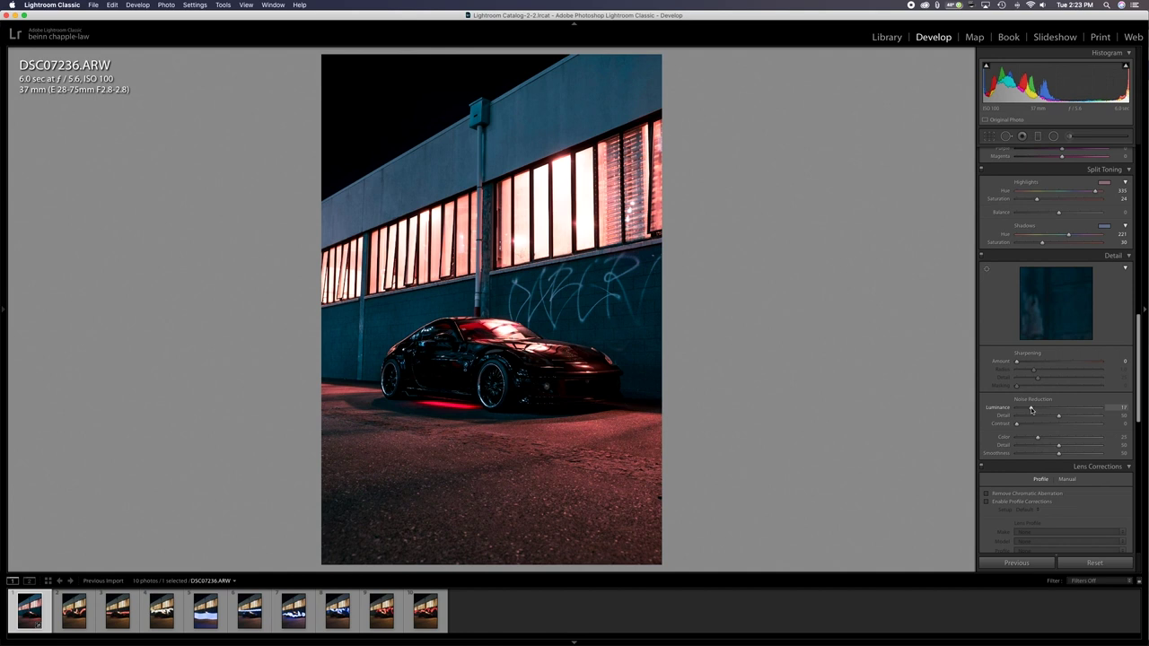
click(484, 356)
drag(602, 274, 669, 266)
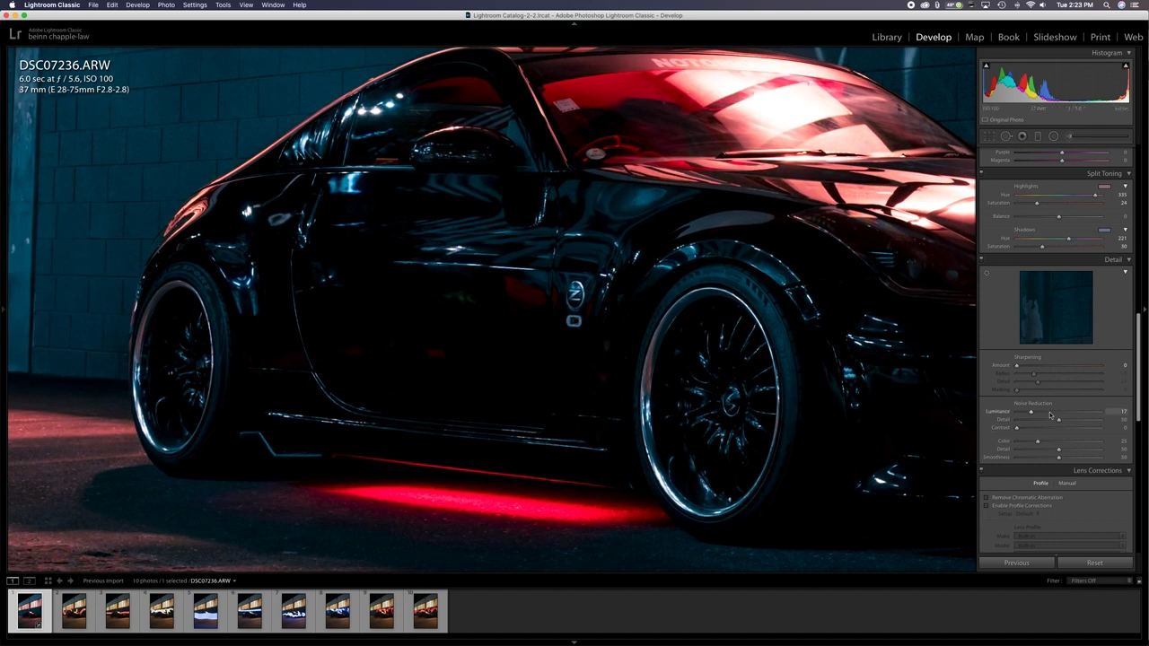
key(z)
click(1027, 497)
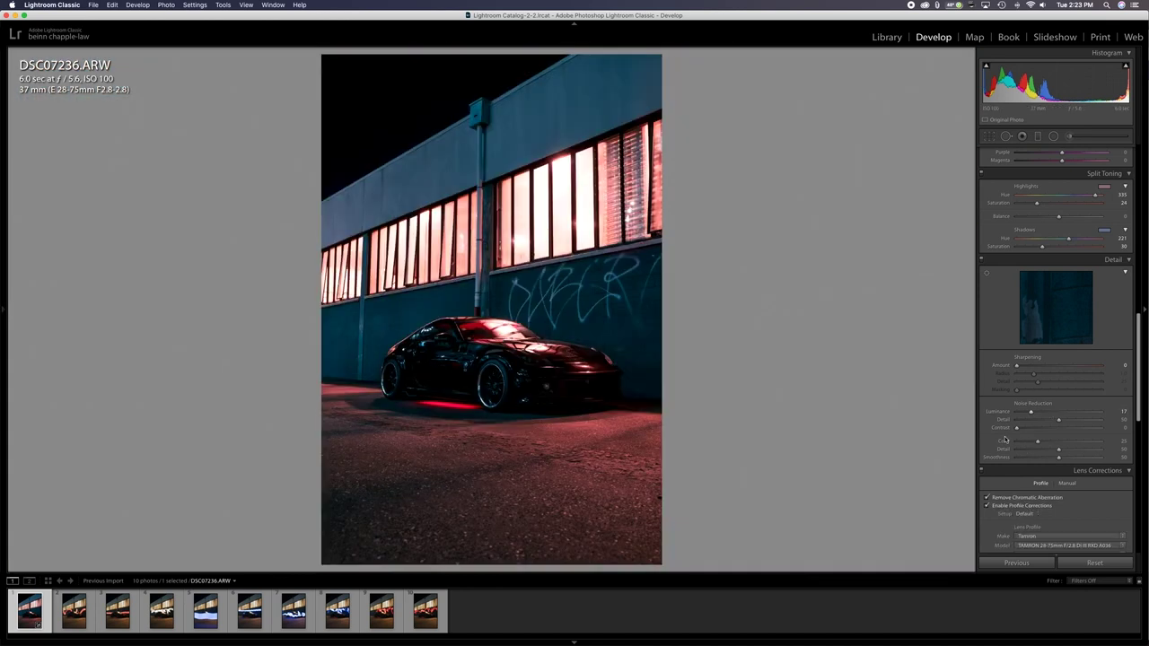
Calibrate the colours with Red Primary hue +16 and saturation +32, and Green Primary hue +3.
scroll(1009, 377, down, 10)
scroll(1032, 404, down, 3)
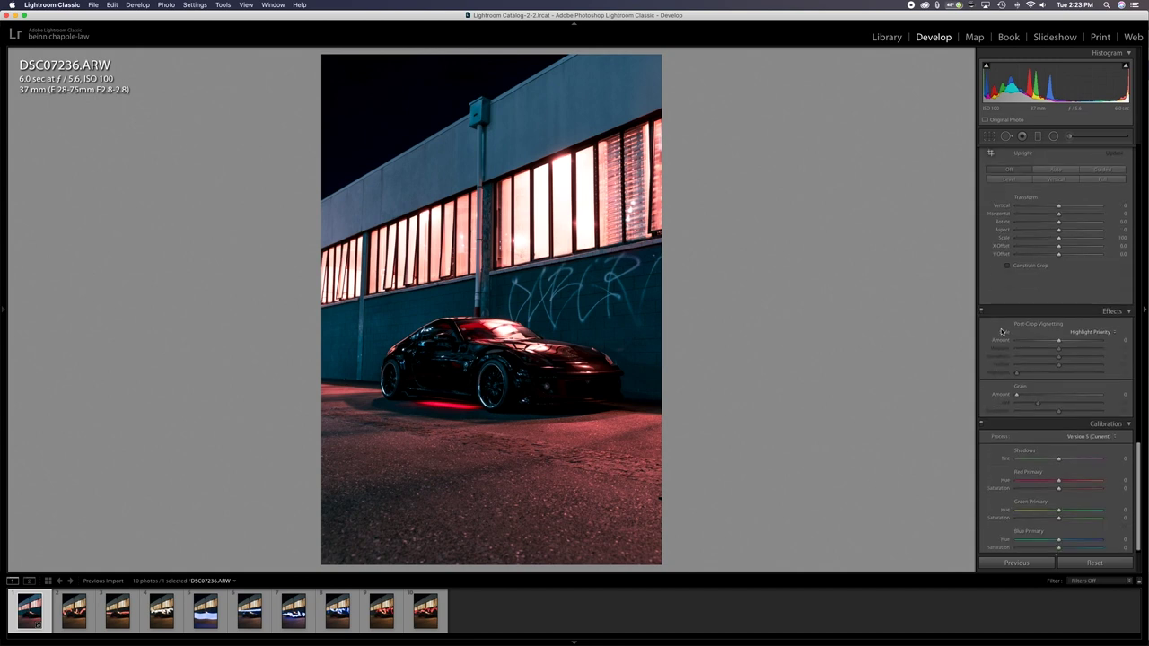
scroll(1059, 483, down, 1)
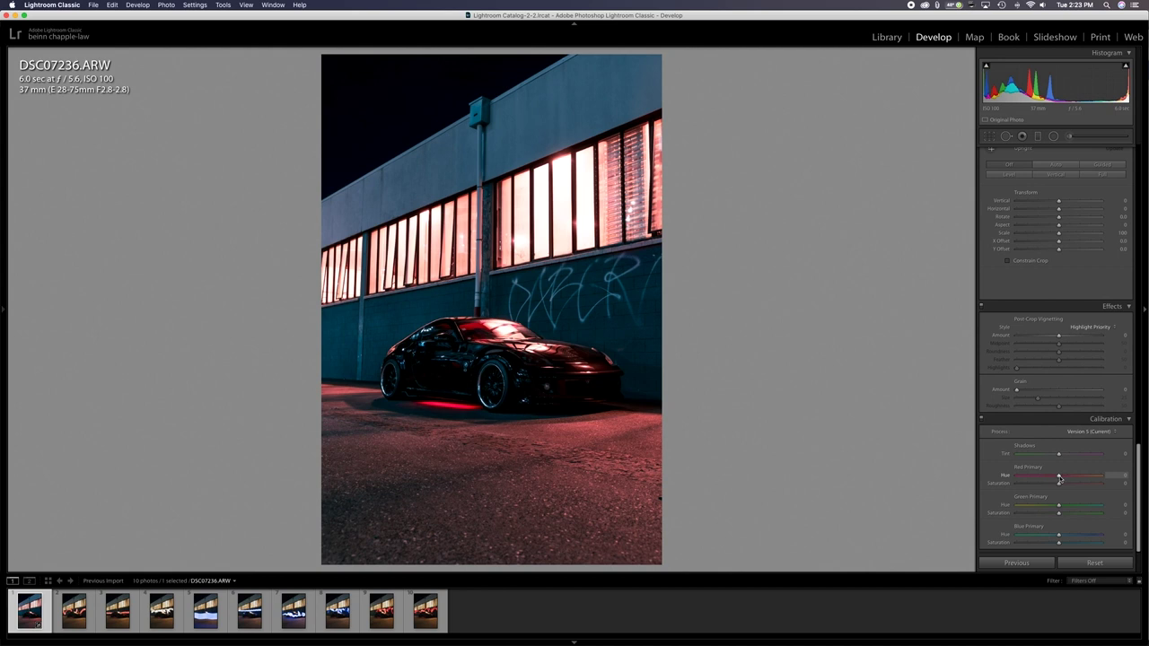
drag(1058, 477, 1109, 478)
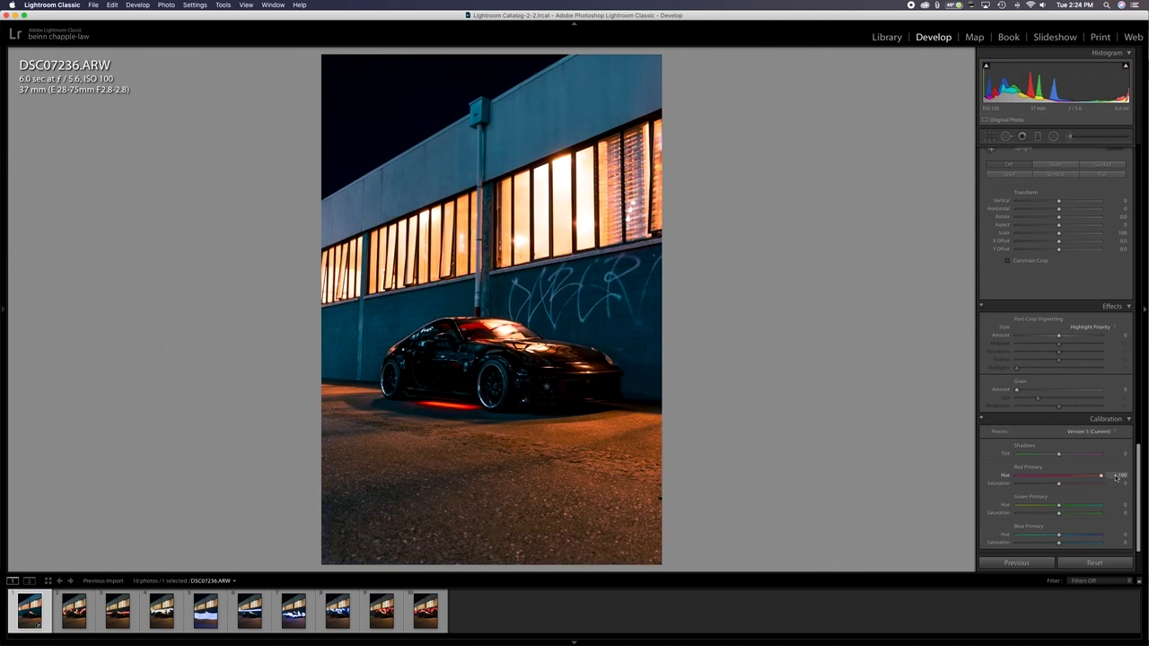
drag(1116, 477, 1066, 476)
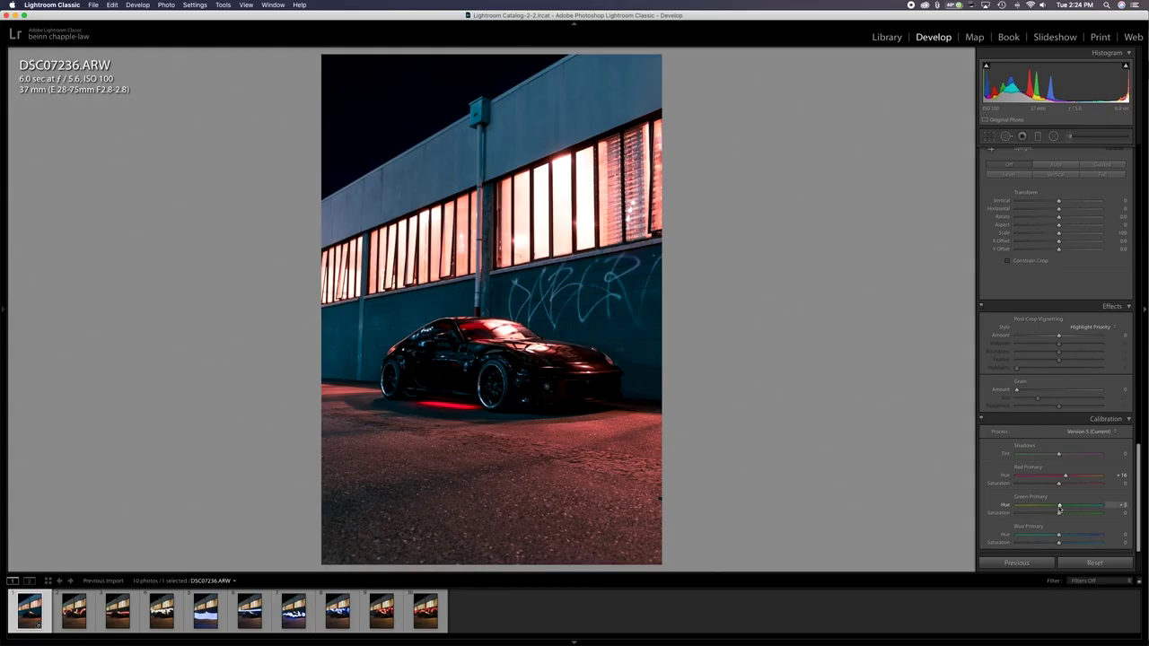
drag(1065, 484, 1072, 487)
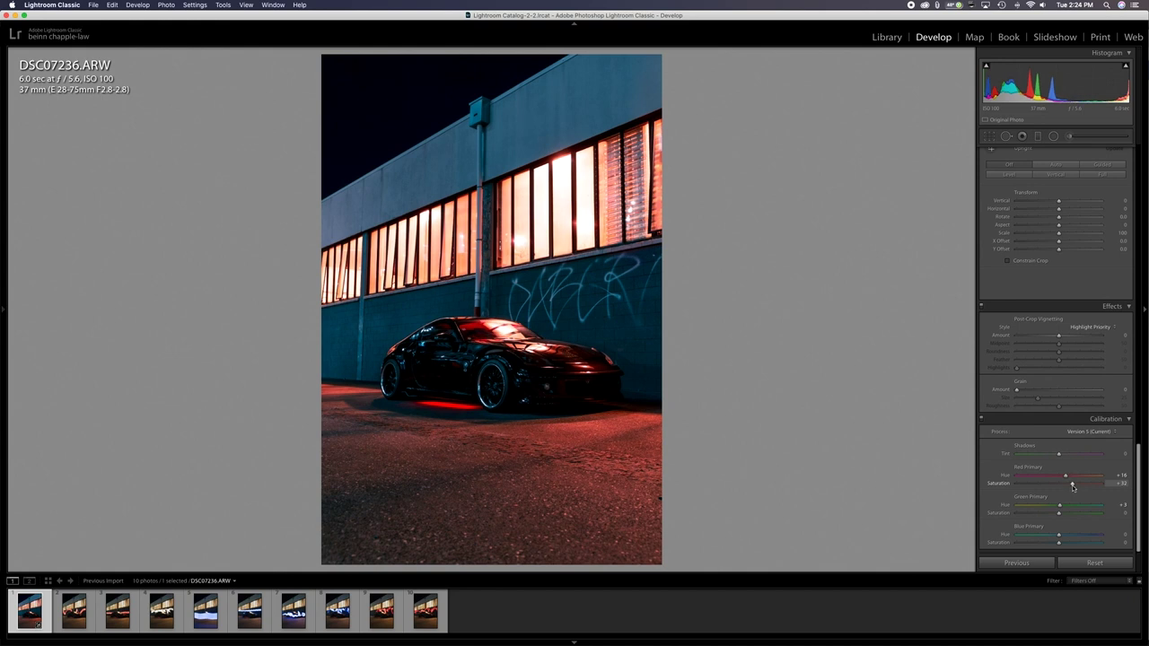
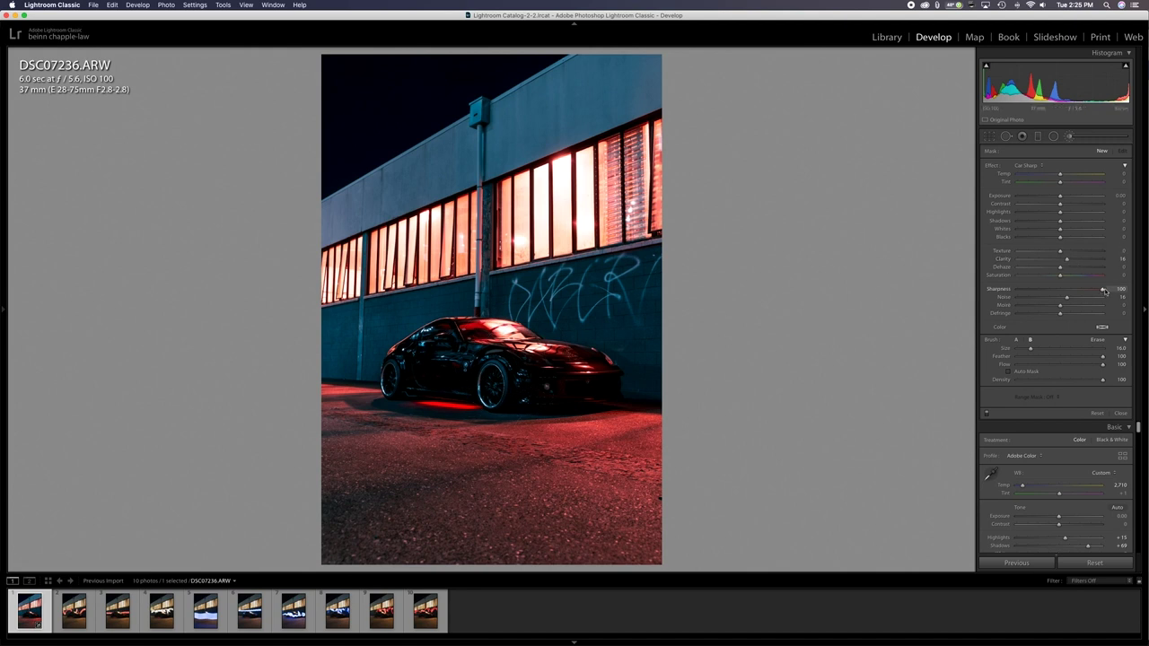
Set the Car Sharp adjustment brush's Noise to 13 and paint it over the side of the car.
drag(1066, 297, 1064, 297)
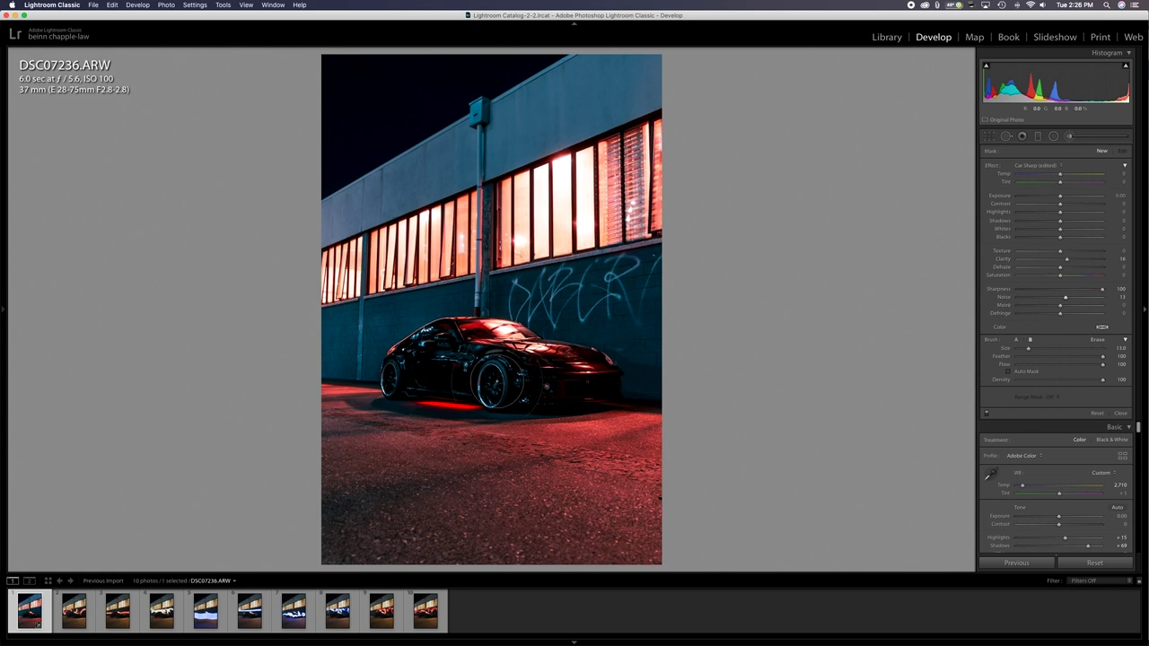
drag(462, 349, 485, 359)
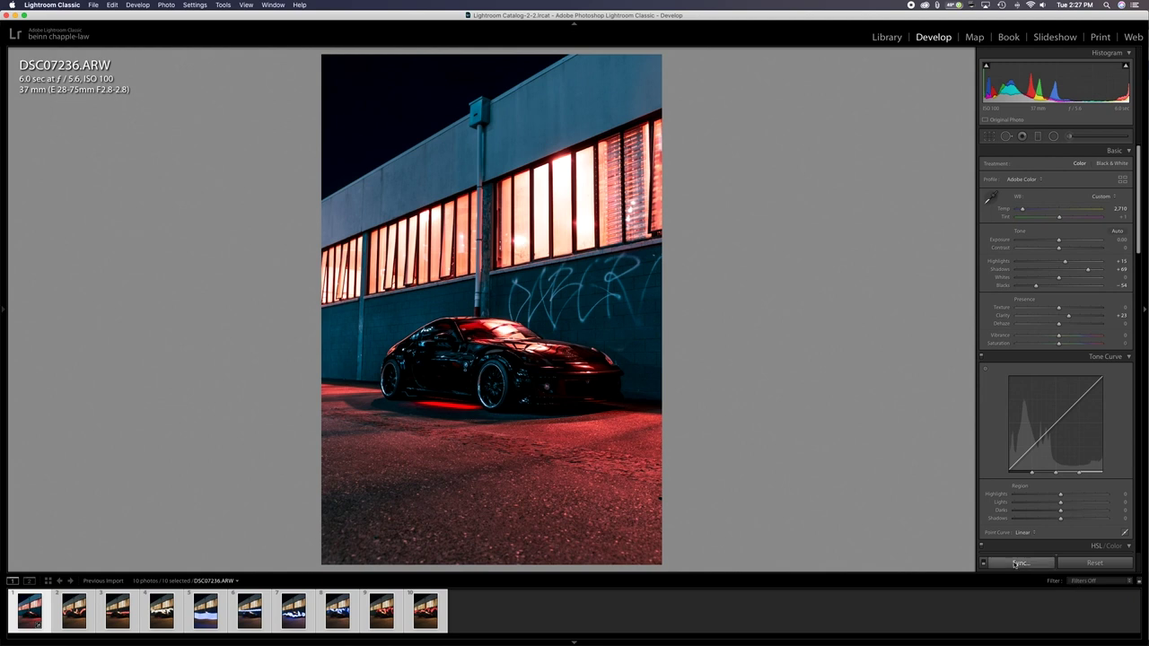
Synchronize the develop settings of DSC07236.ARW, including the local adjustments, across all ten selected photos.
click(1017, 563)
click(519, 318)
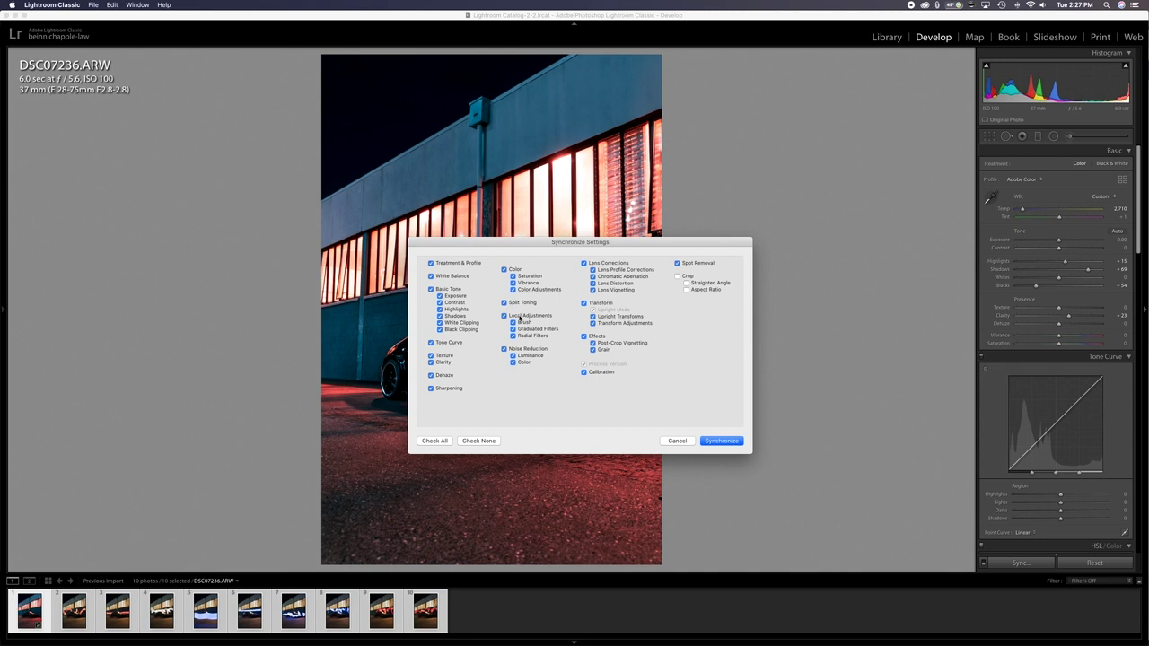
click(676, 275)
key(Return)
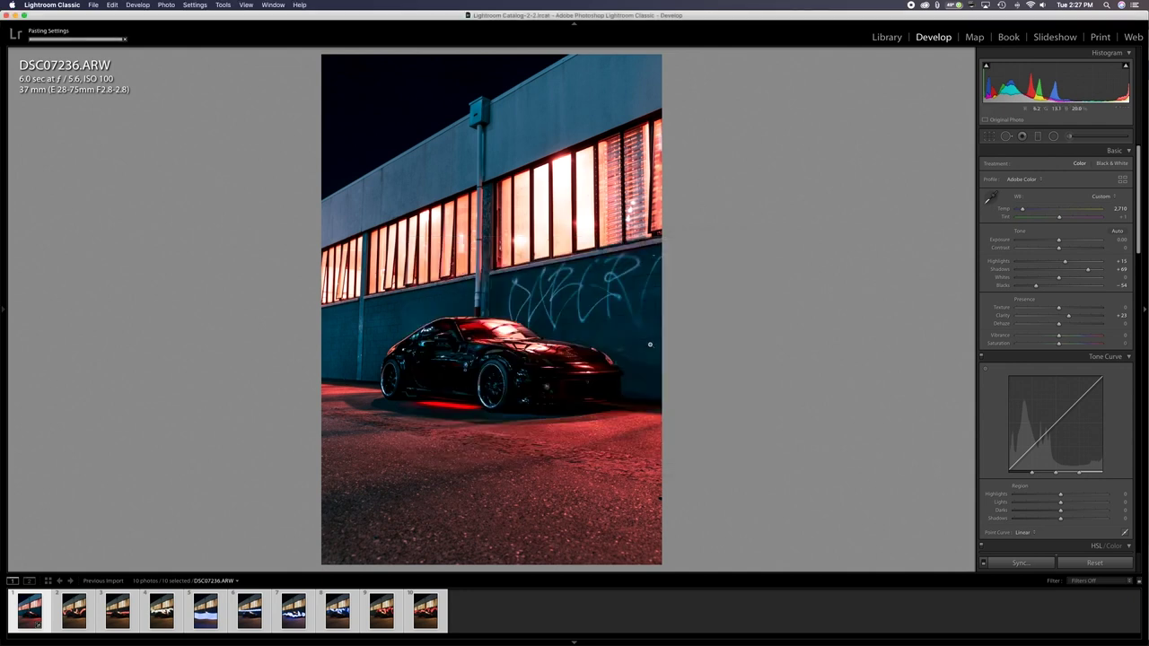
Review the synchronized grade on each light-painting shot from DSC07237.ARW to DSC07246.ARW.
key(Right)
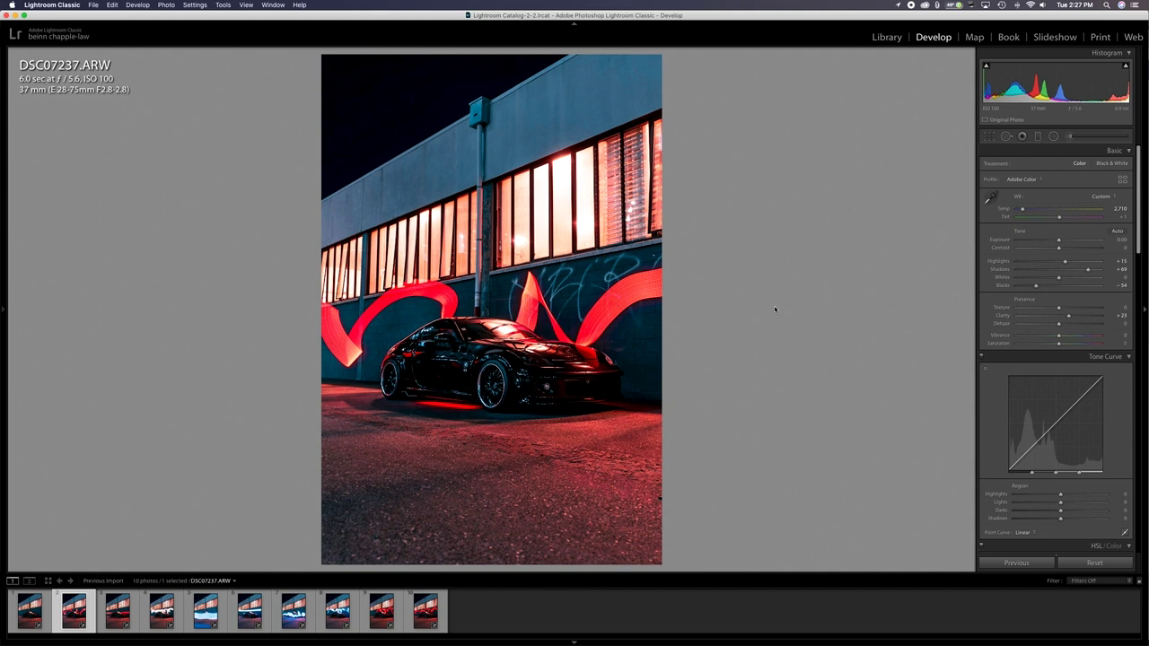
key(Right)
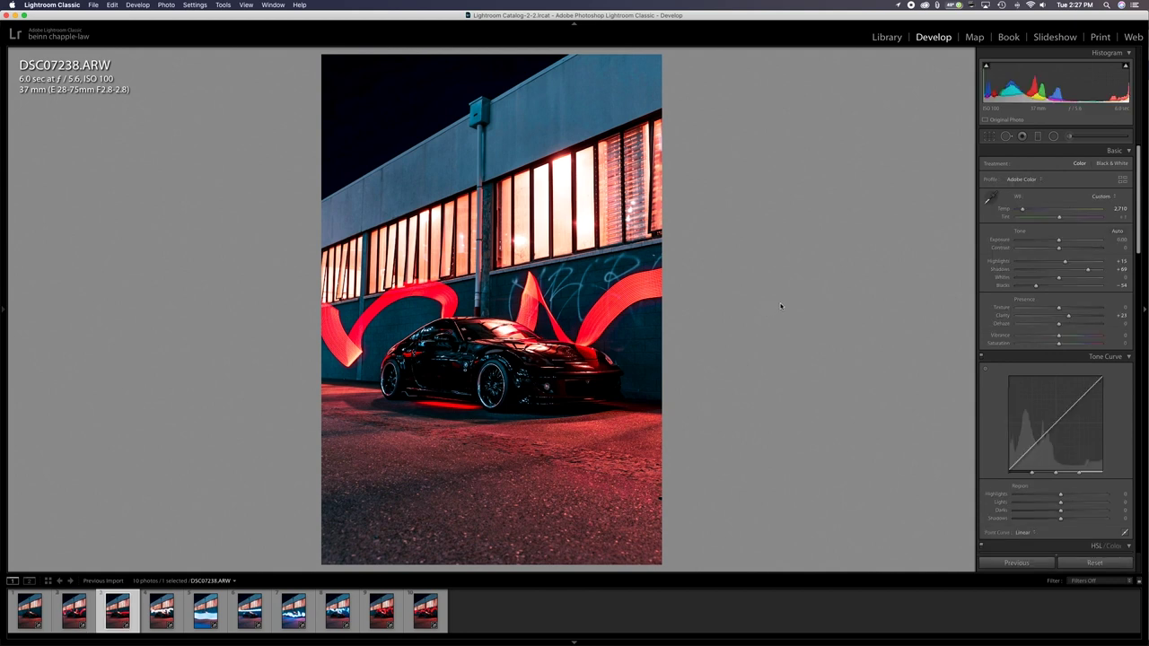
key(Right)
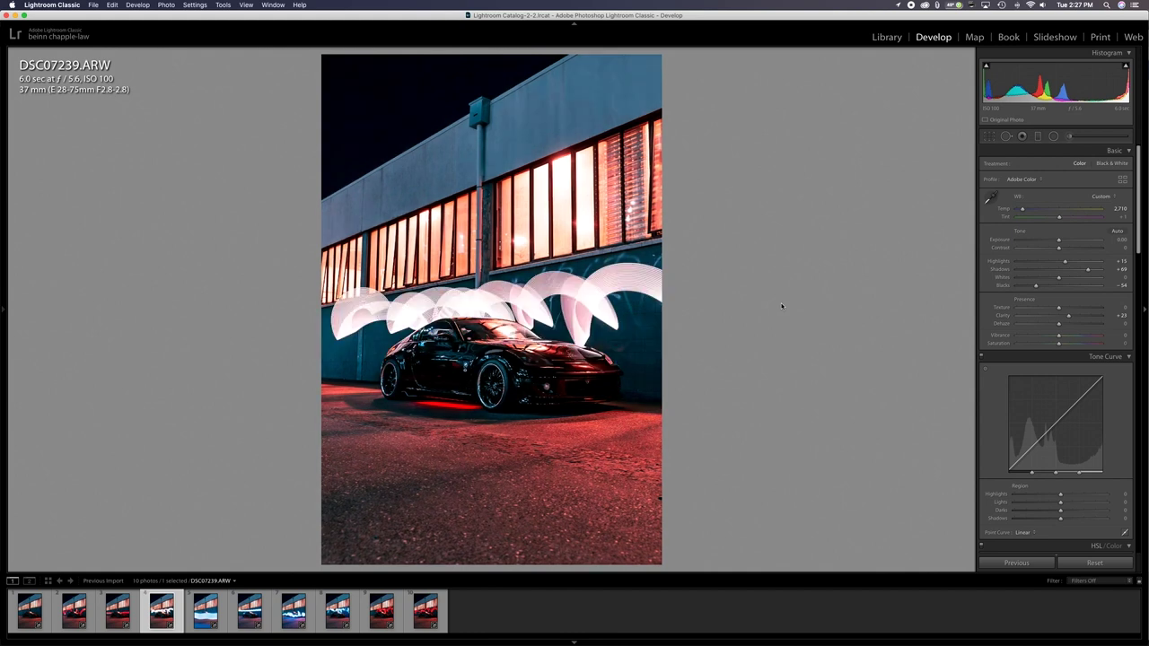
key(Right)
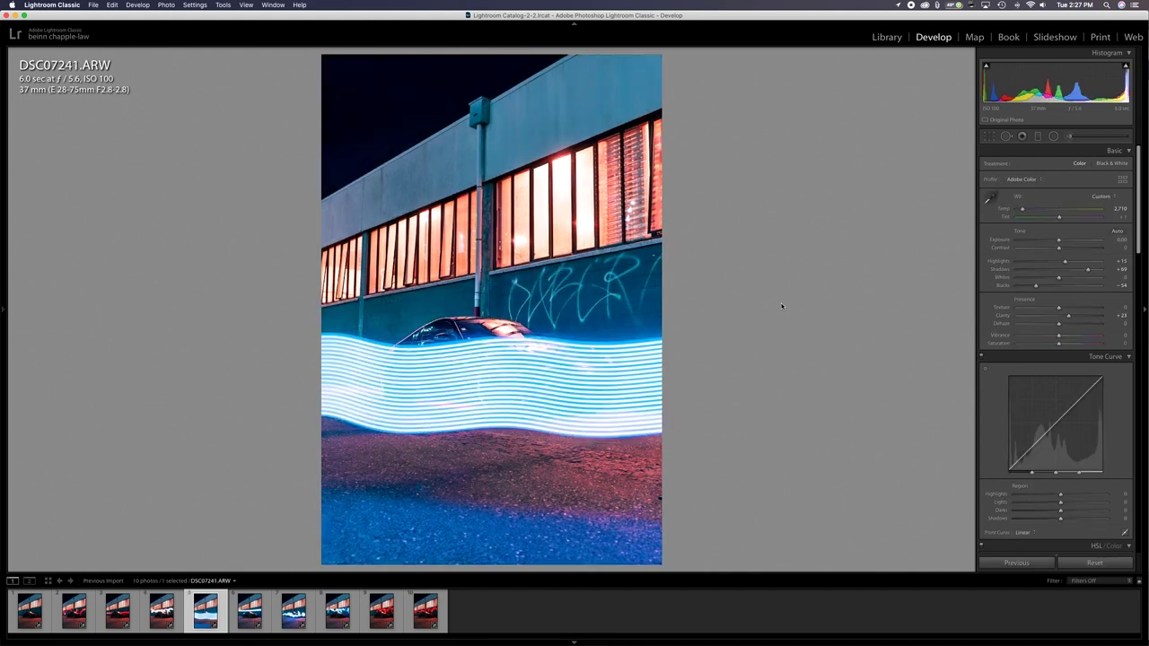
key(Right)
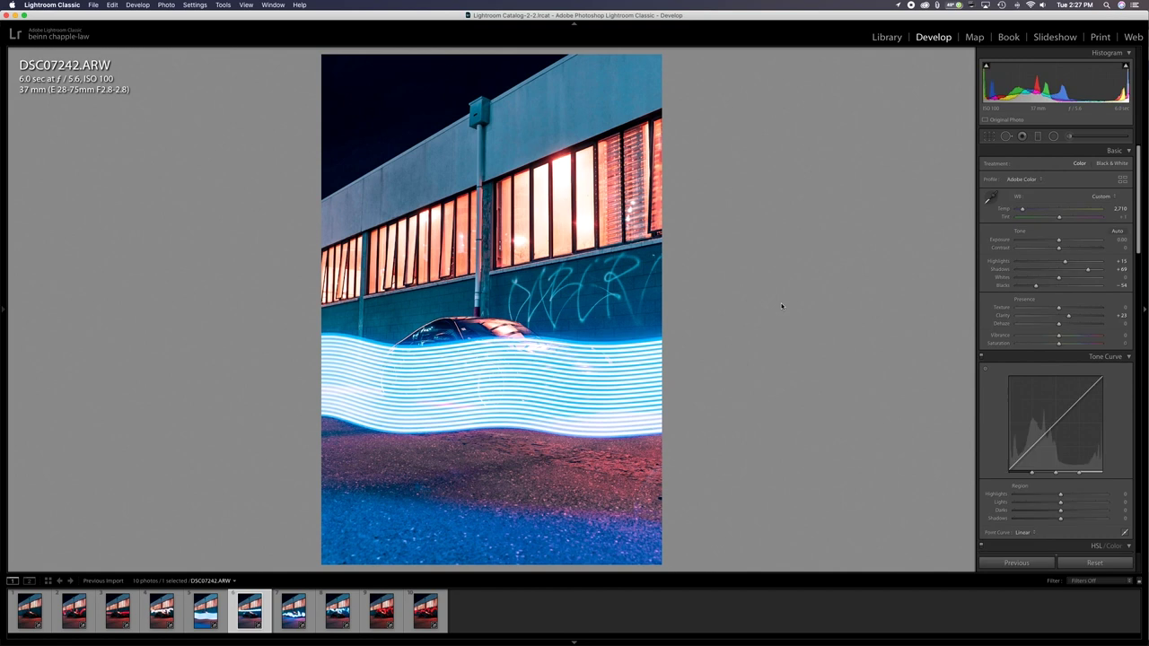
key(Right)
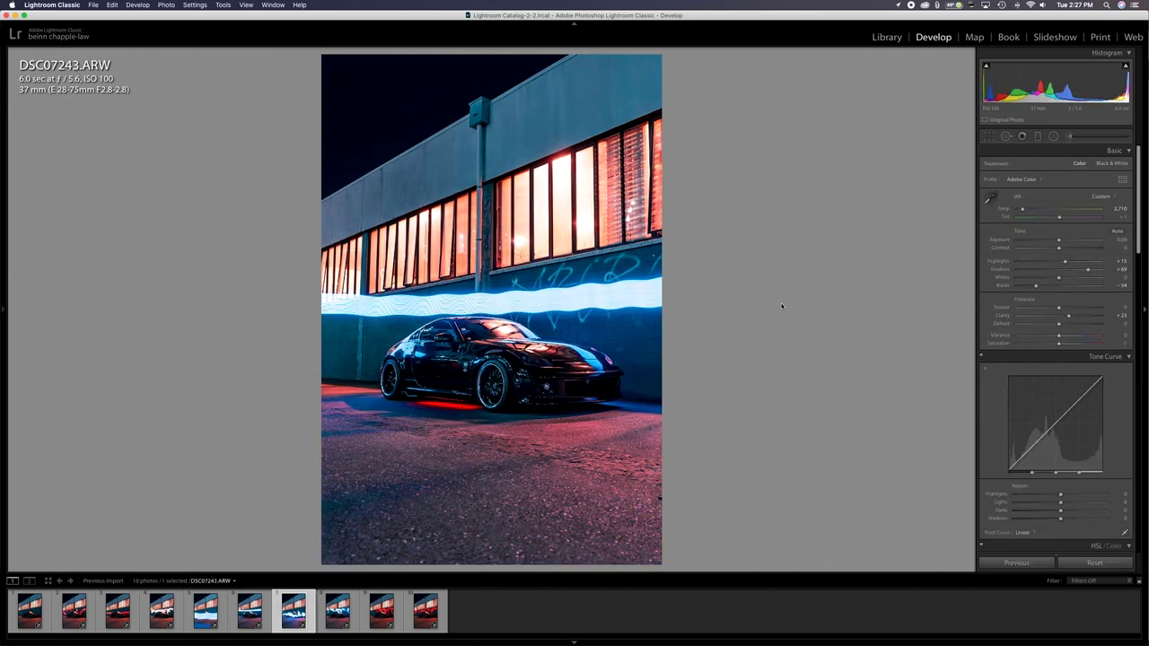
key(Right)
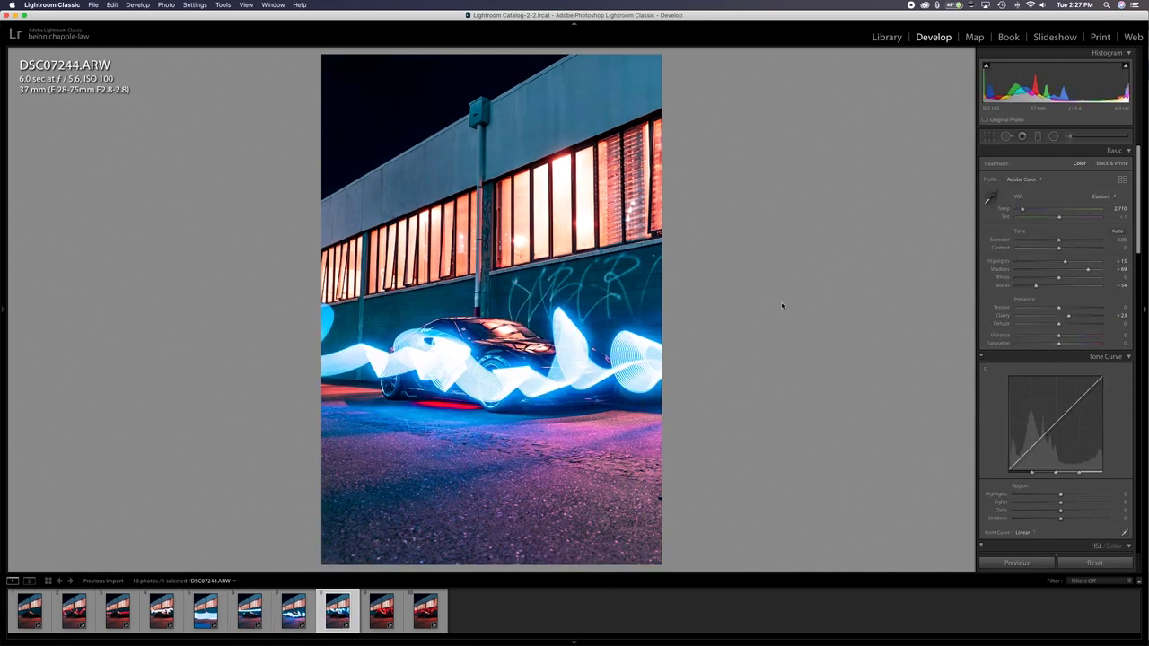
key(Right)
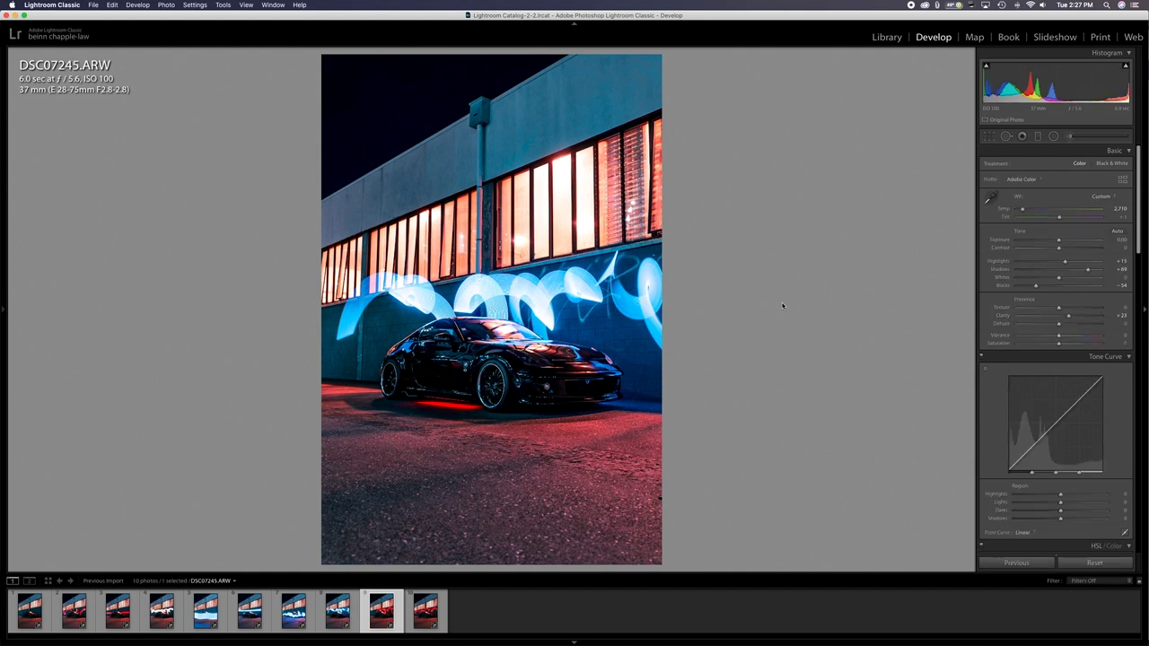
key(Right)
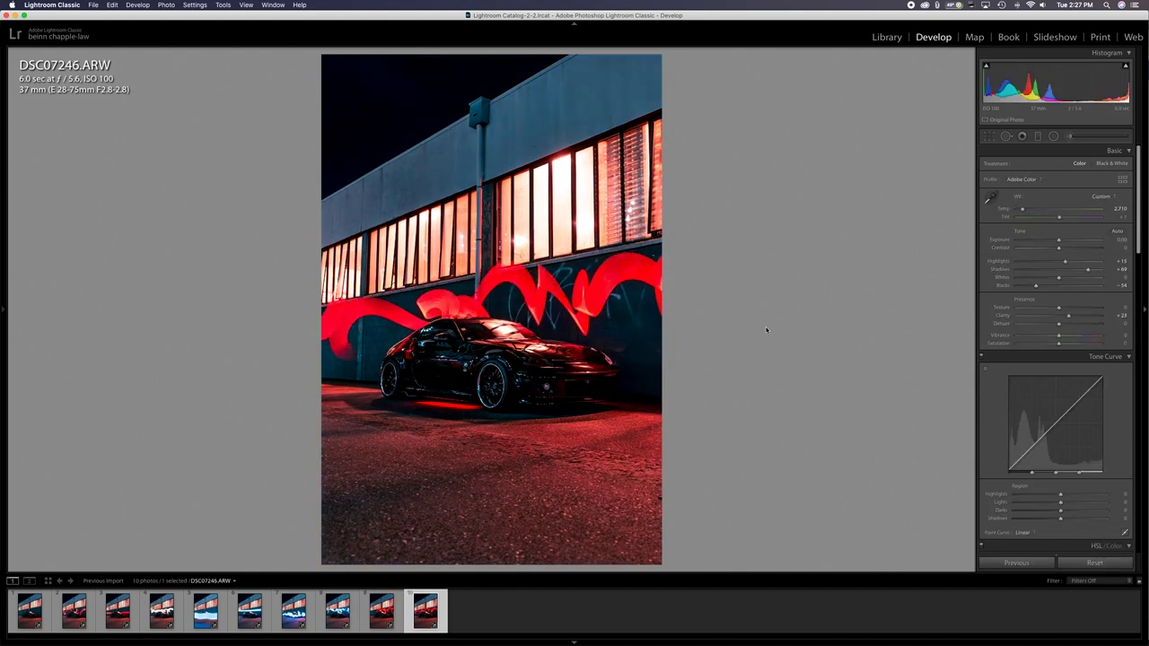
click(77, 618)
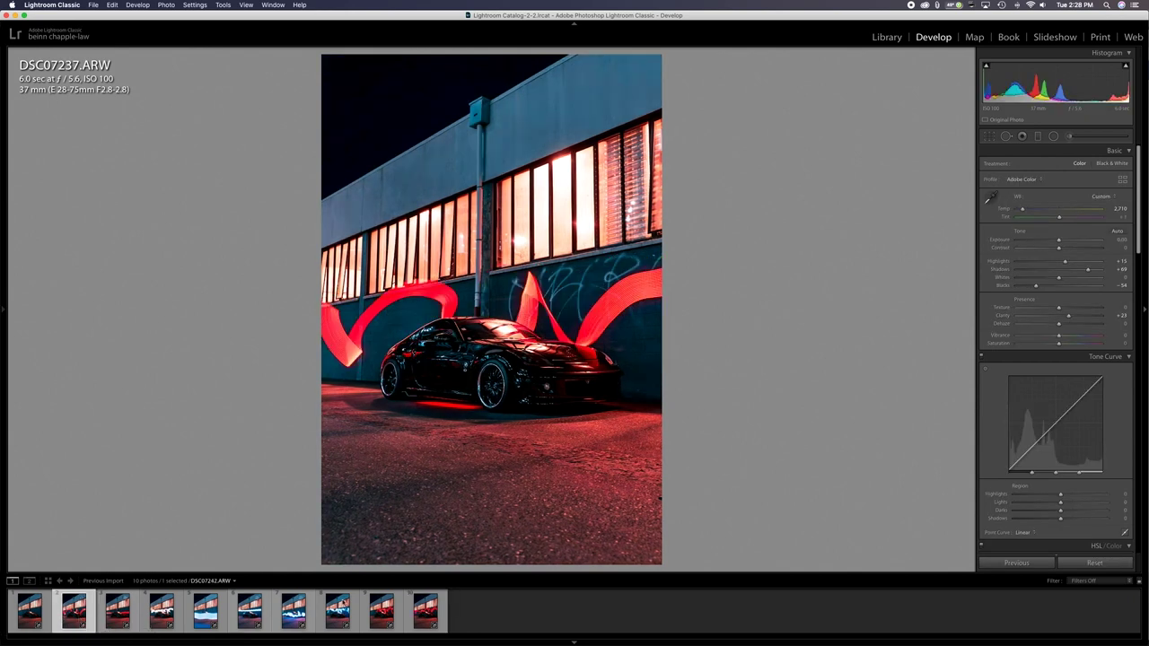
click(423, 614)
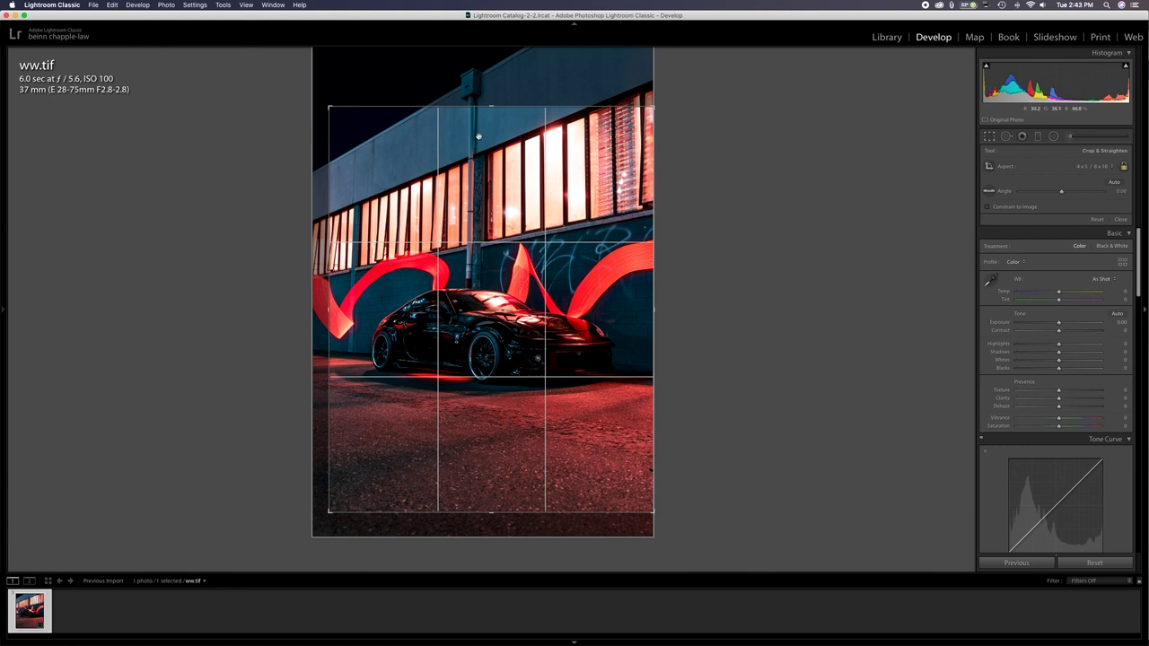
Crop ww.tif to the 4 x 5 / 8 x 10 aspect ratio, framing the car with some wall and foreground.
drag(330, 108, 330, 107)
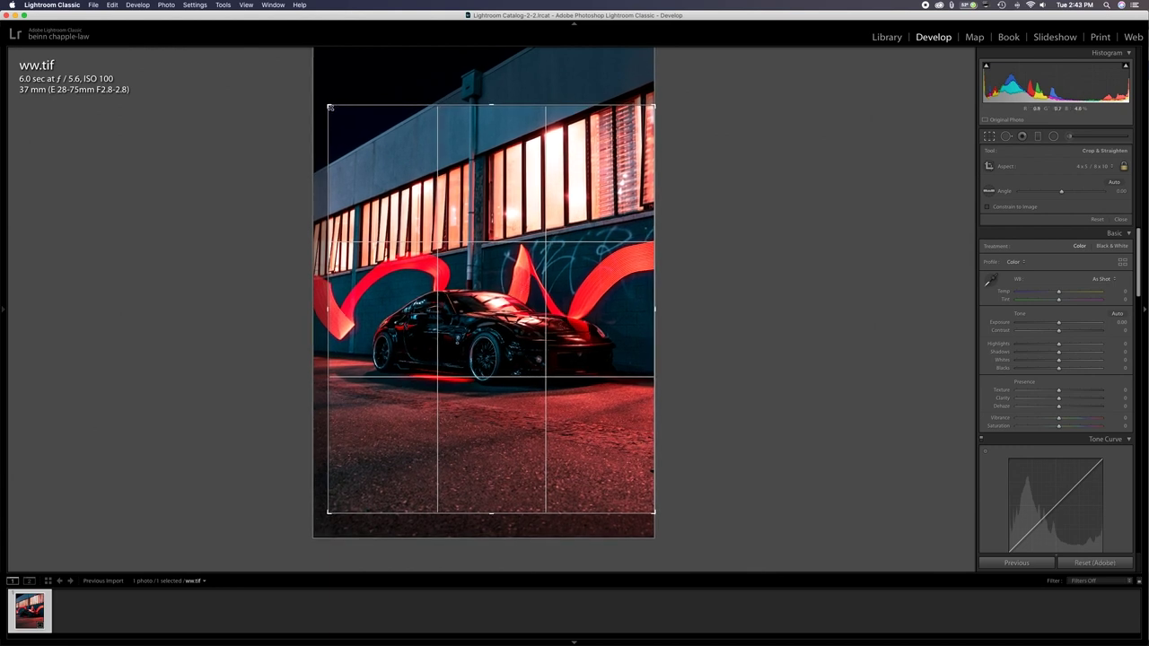
key(Return)
Straighten the verticals with Guided Upright, placing one guide on the wall pillar behind the car and another on the window frame at the opposite side.
scroll(991, 254, down, 10)
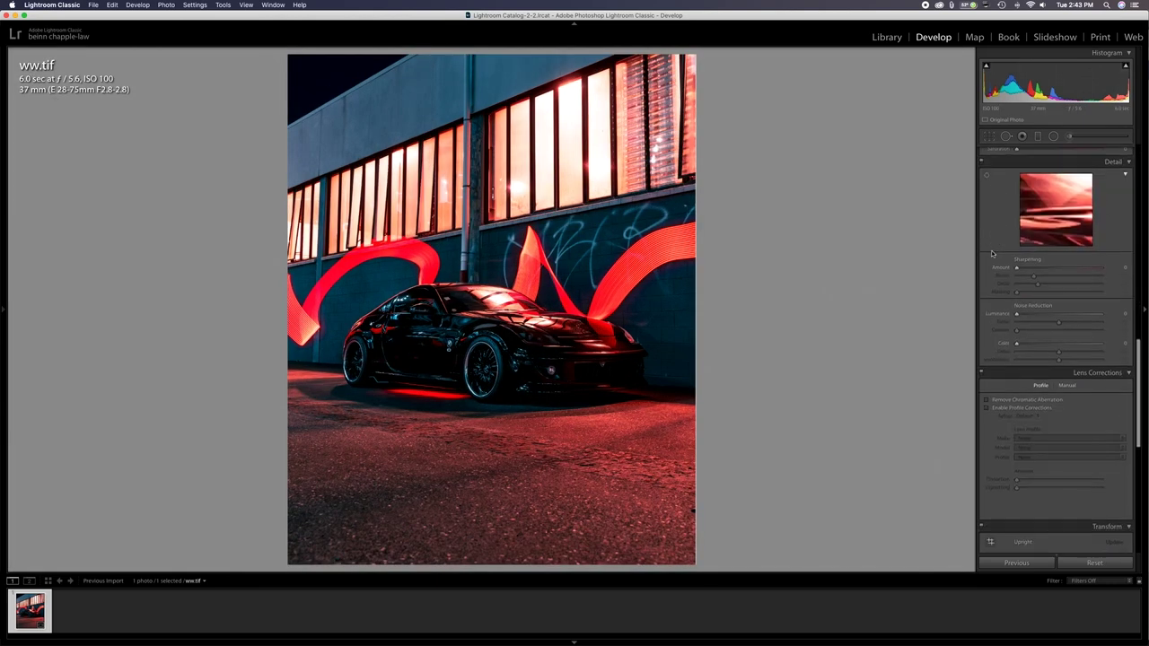
scroll(992, 253, down, 5)
click(1098, 381)
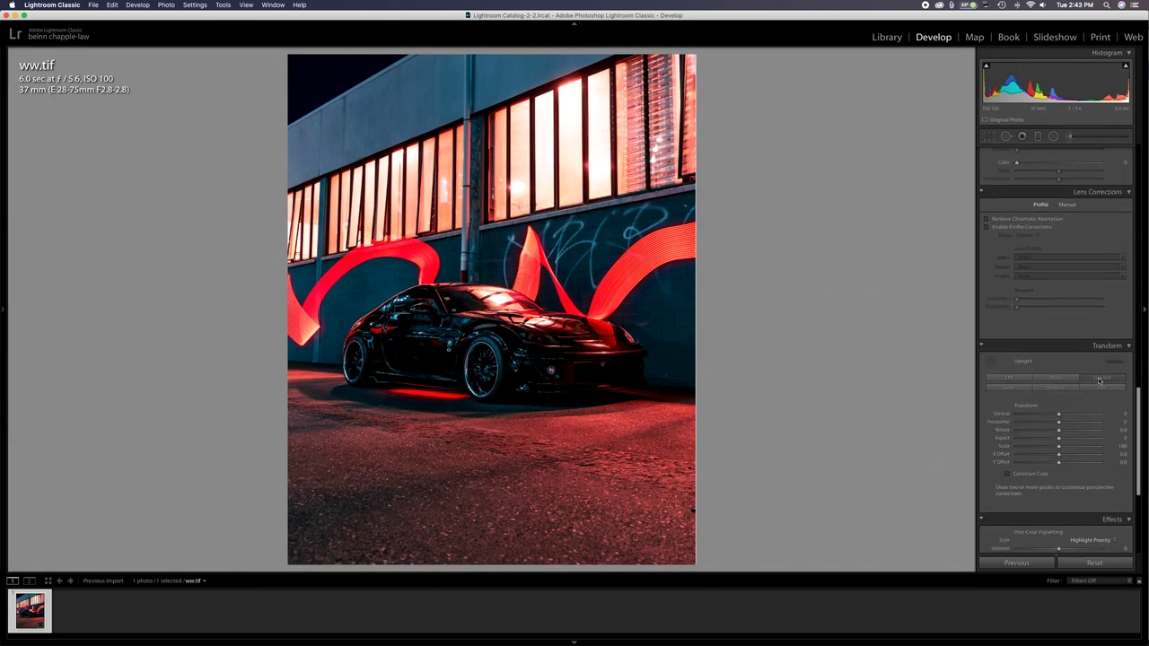
drag(320, 178, 356, 423)
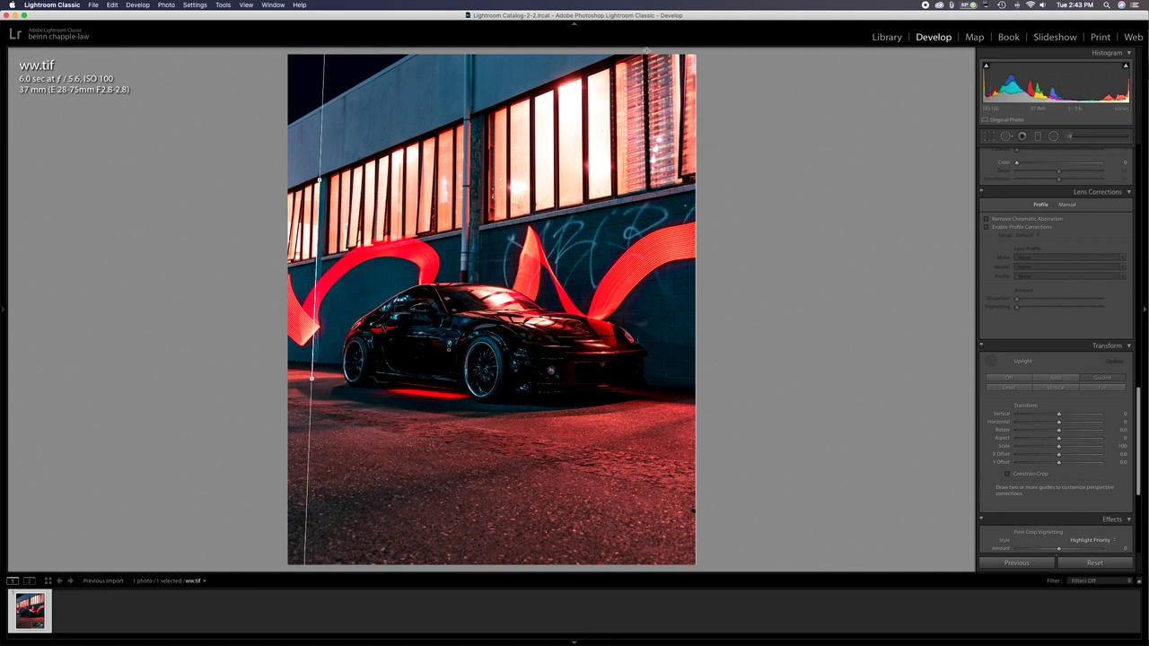
drag(646, 52, 651, 196)
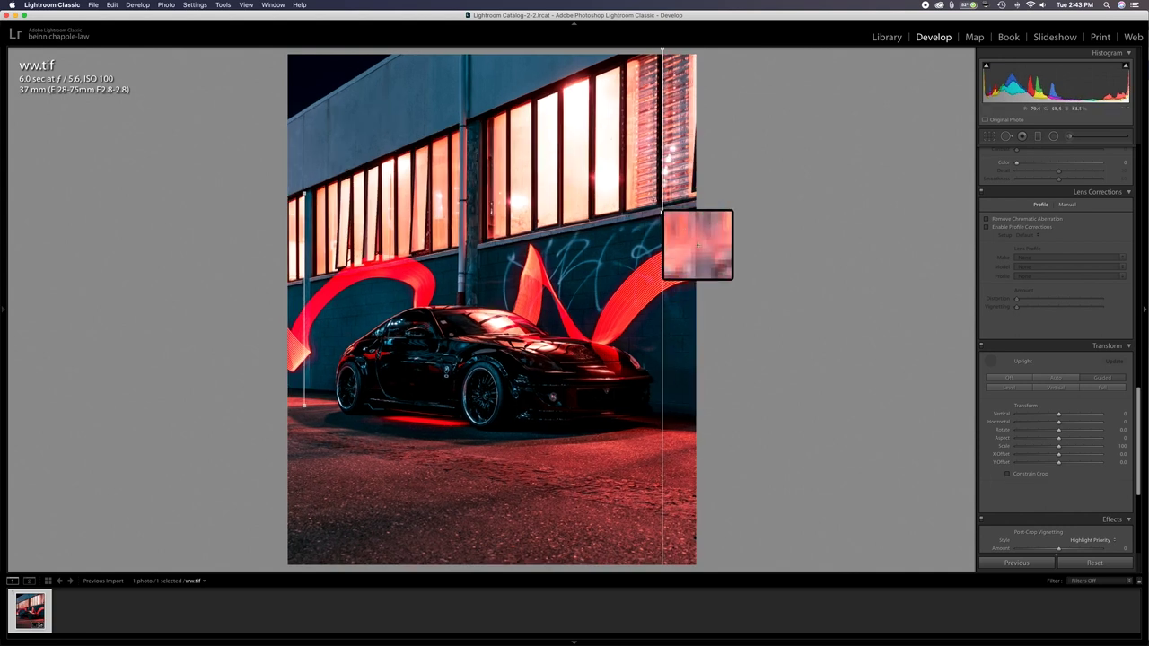
Tighten the 4 x 5 crop slightly around the car and apply it.
click(989, 138)
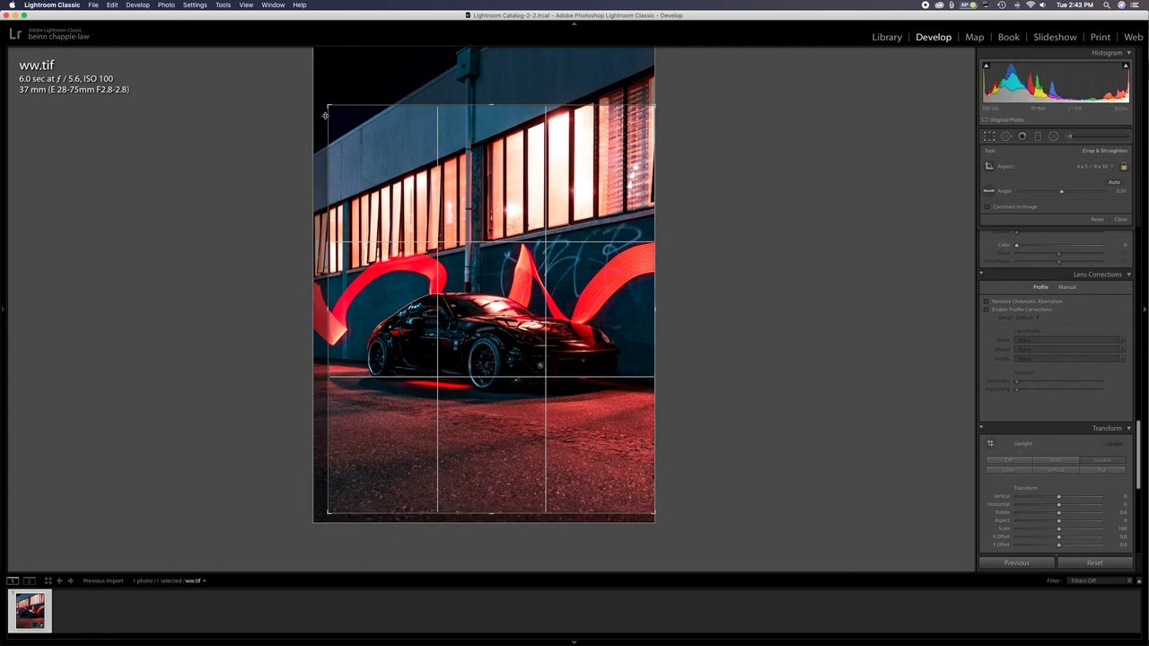
click(989, 136)
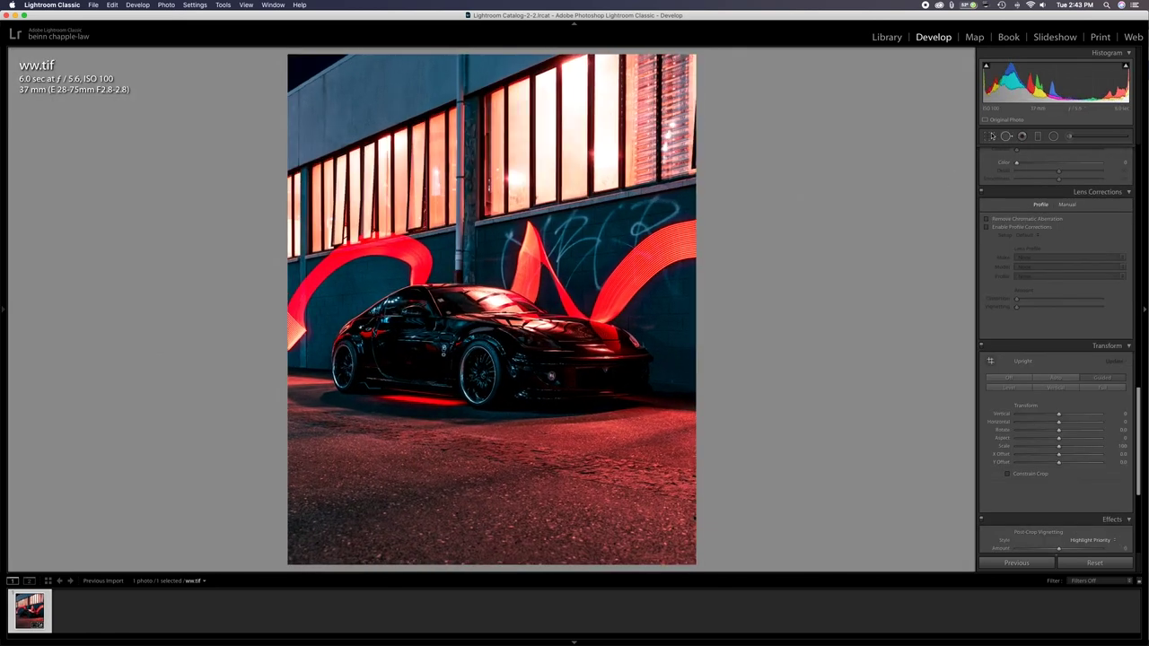
click(989, 136)
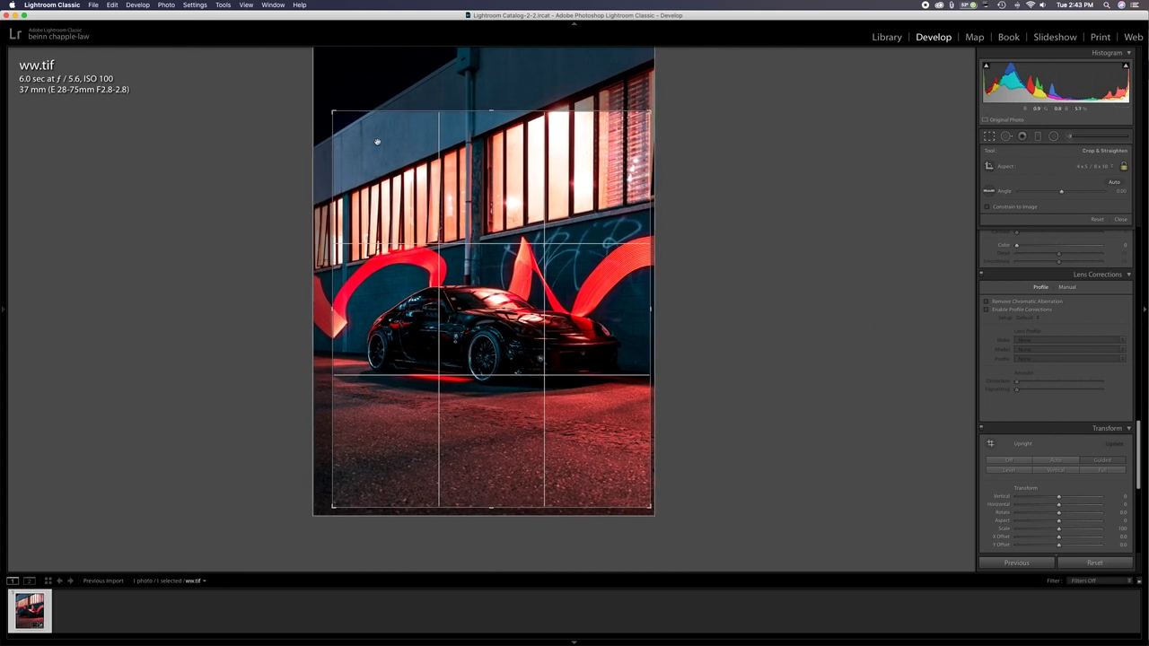
key(Return)
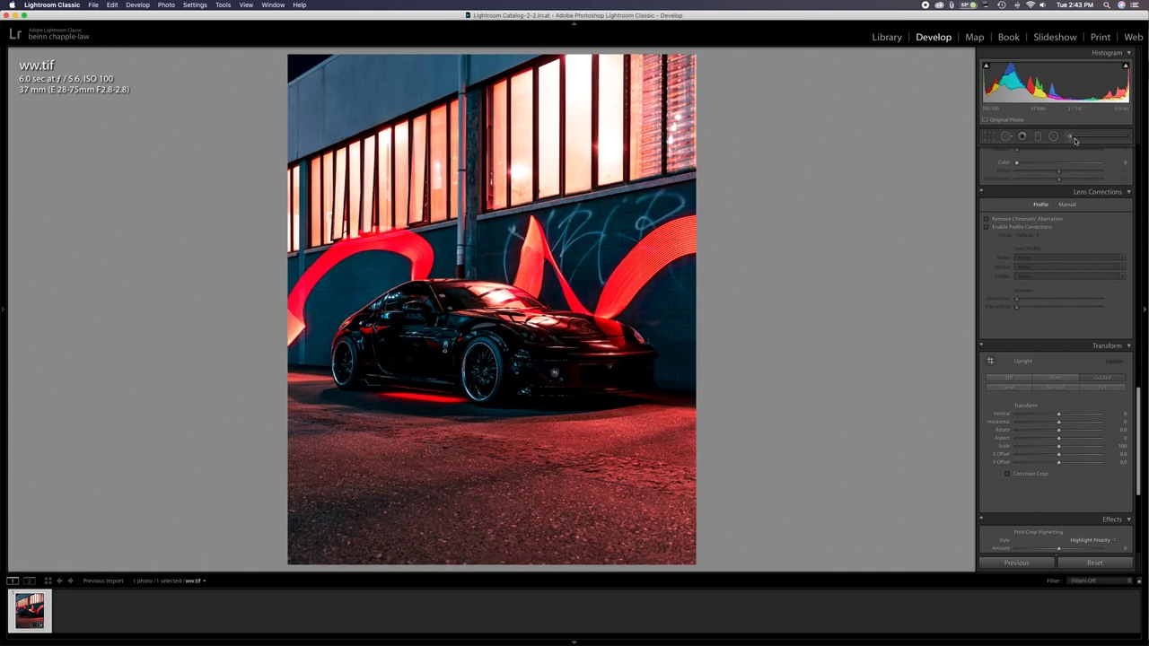
Remove the round and rectangular stickers from the car's windscreen with the Spot Removal tool in Heal mode.
click(492, 343)
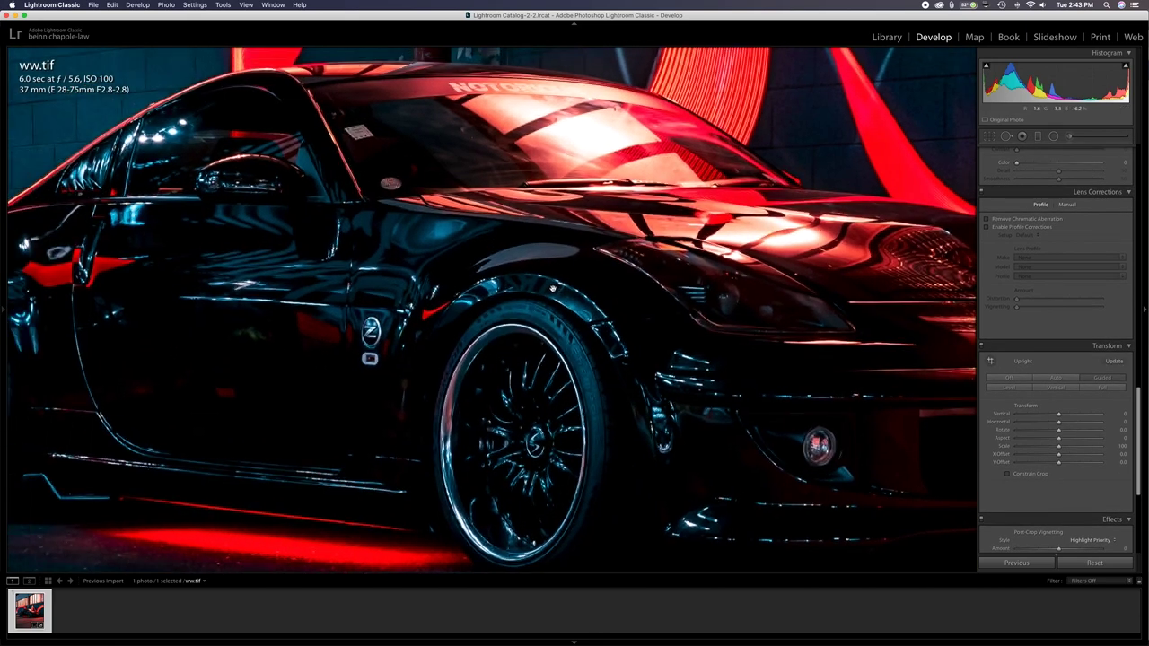
click(400, 215)
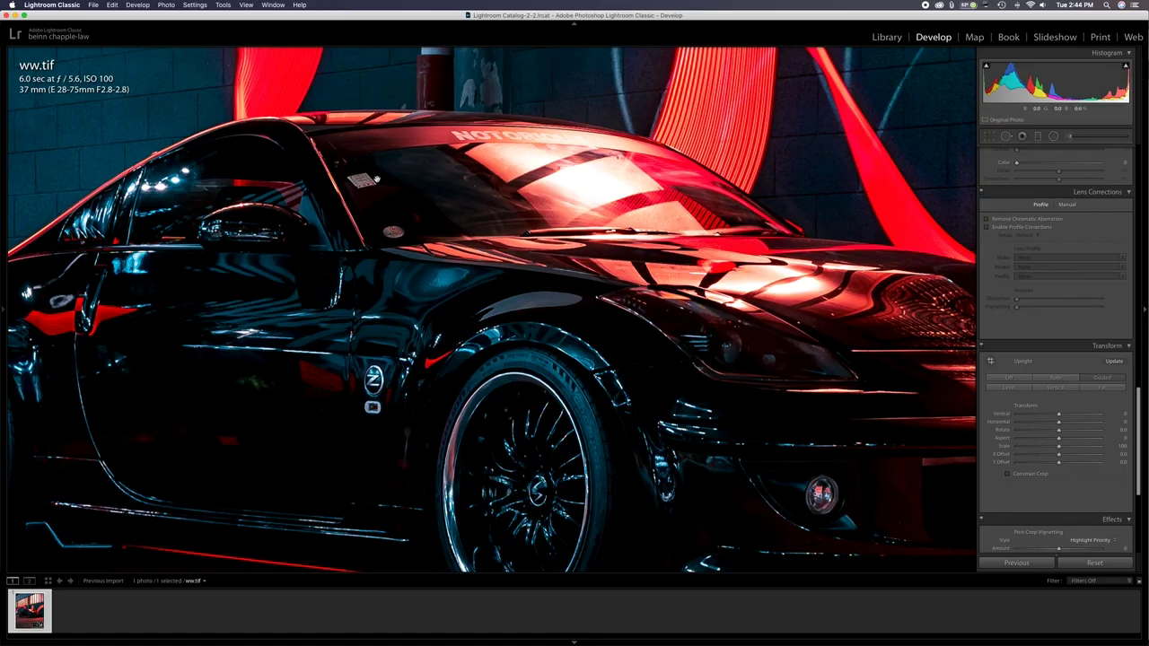
click(1006, 135)
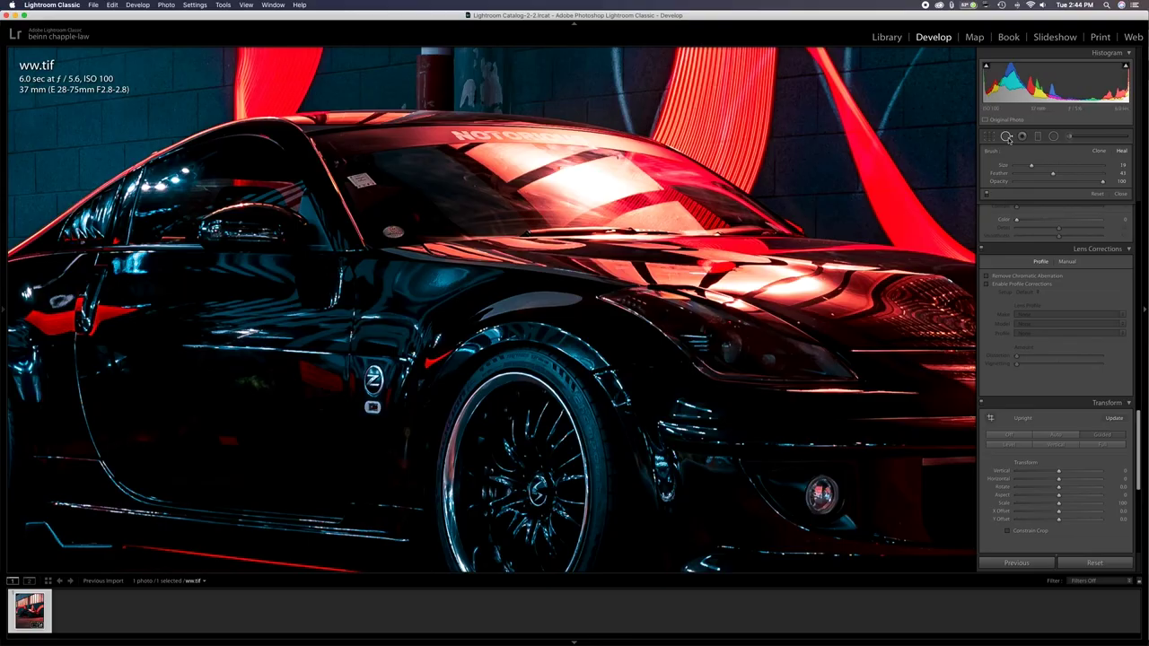
click(1119, 152)
click(392, 233)
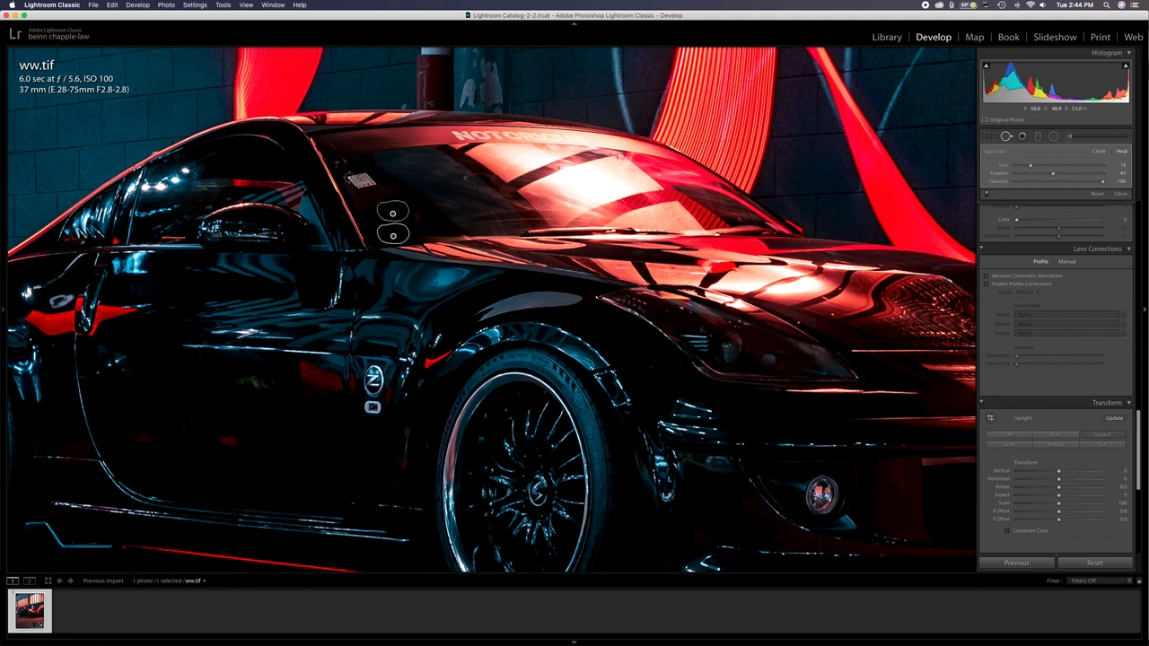
click(359, 179)
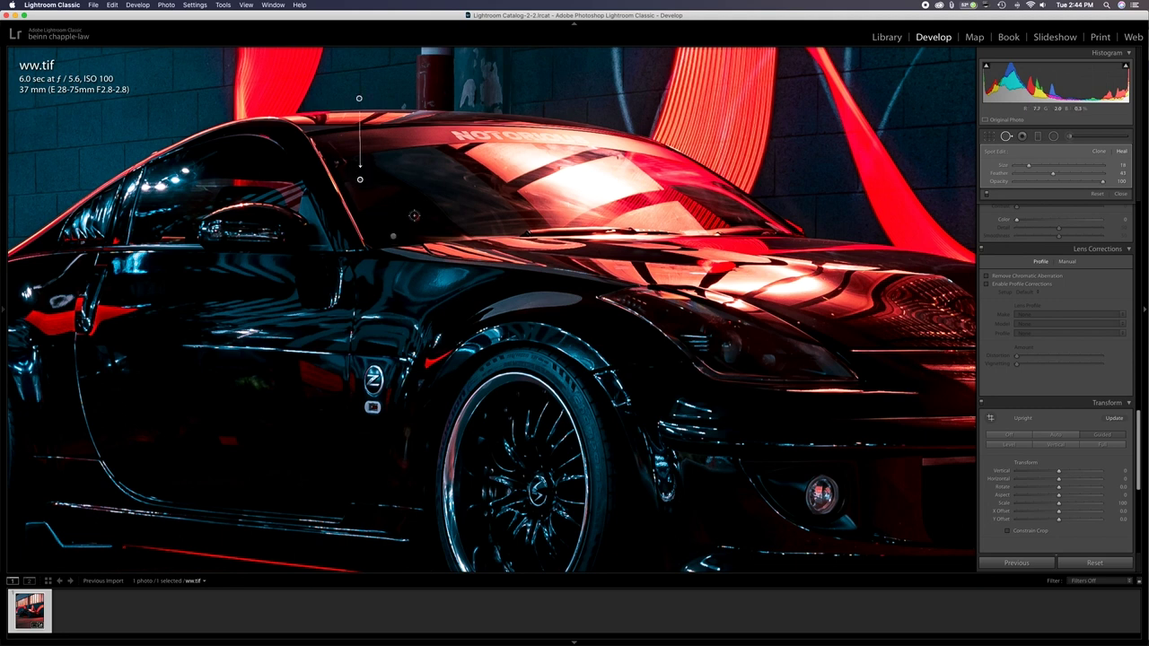
key(q)
key(z)
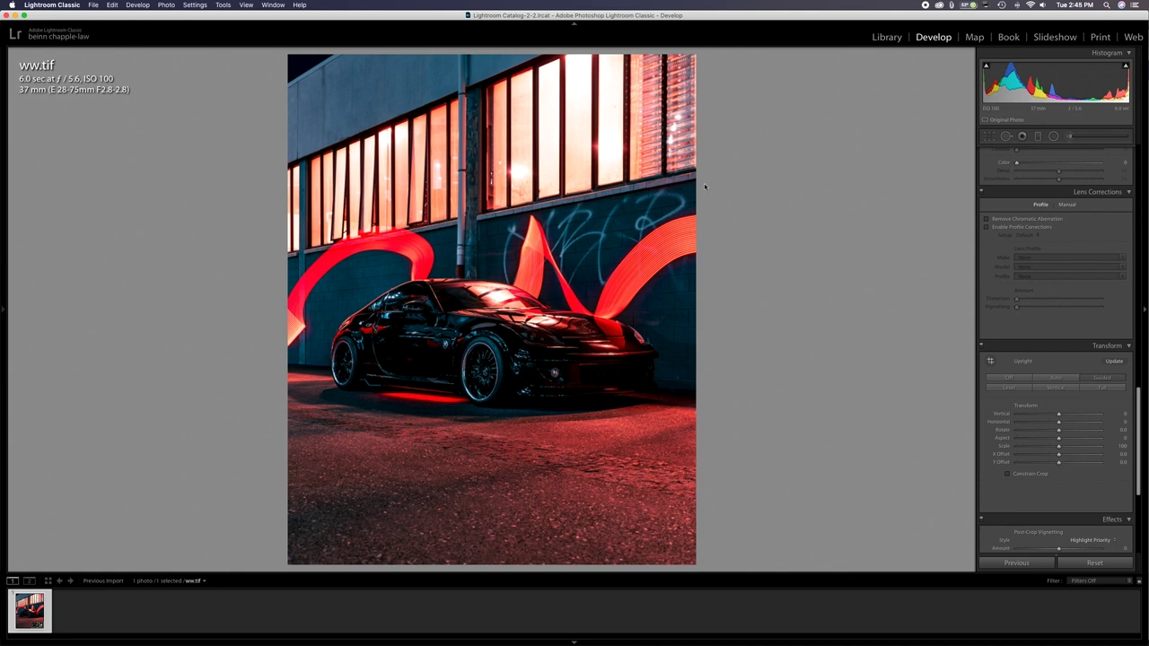
Set up a JPEG export of ww.tif from the Insta/Facebook preset, with quality 100 and no file size limit.
key(super+shift+e)
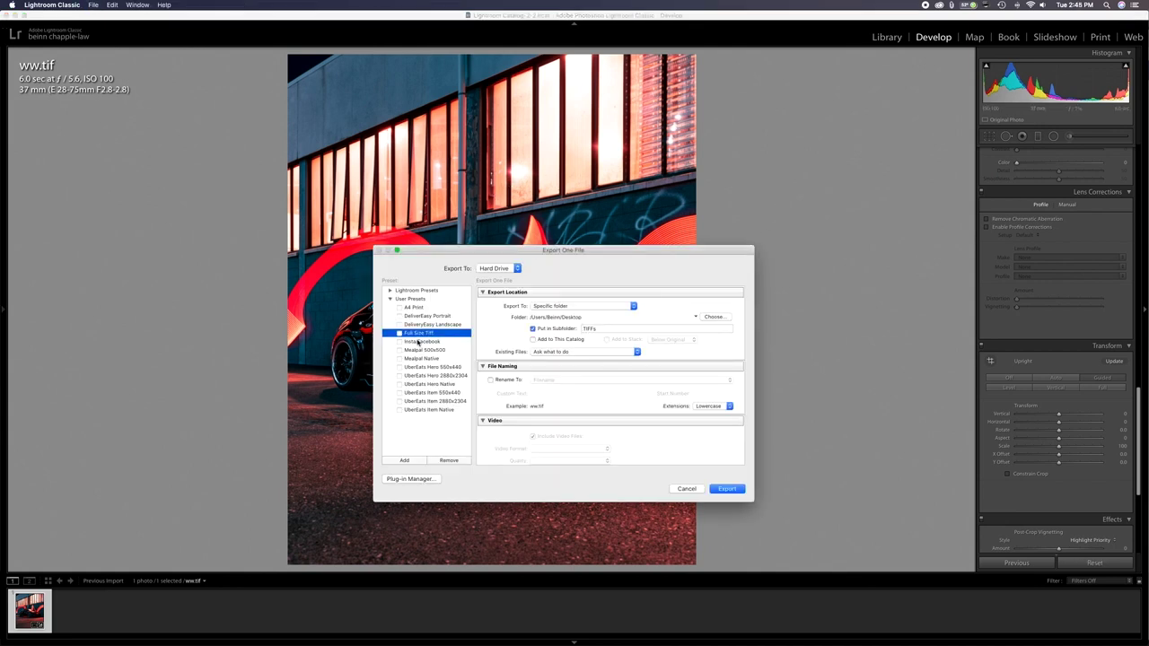
click(419, 342)
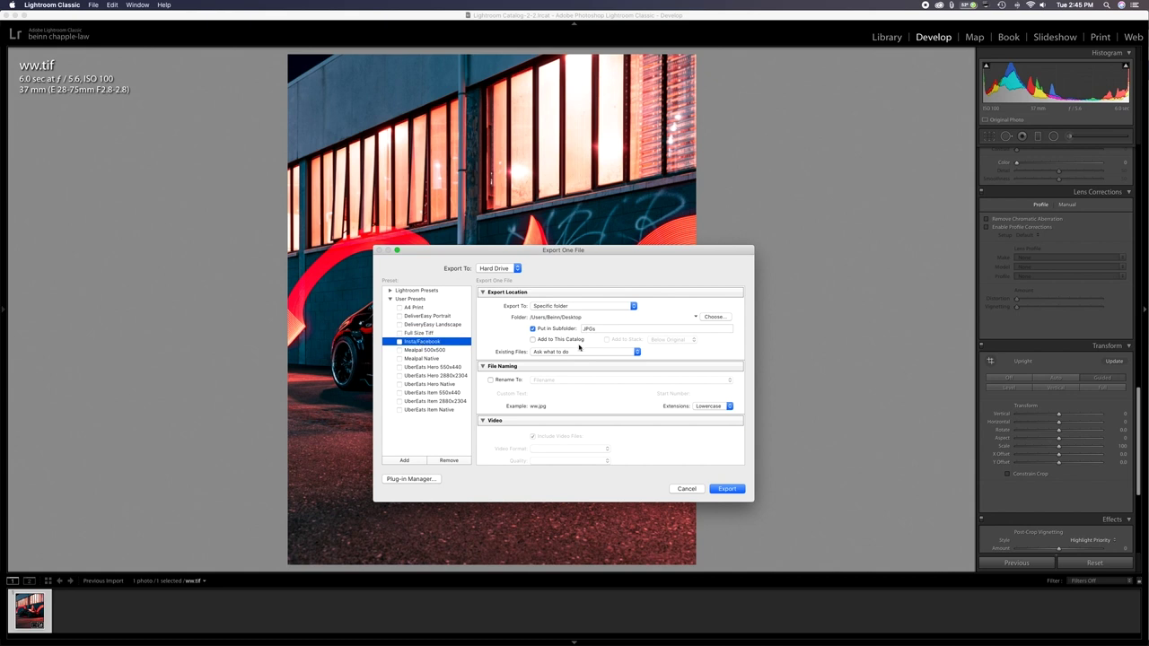
scroll(578, 347, down, 5)
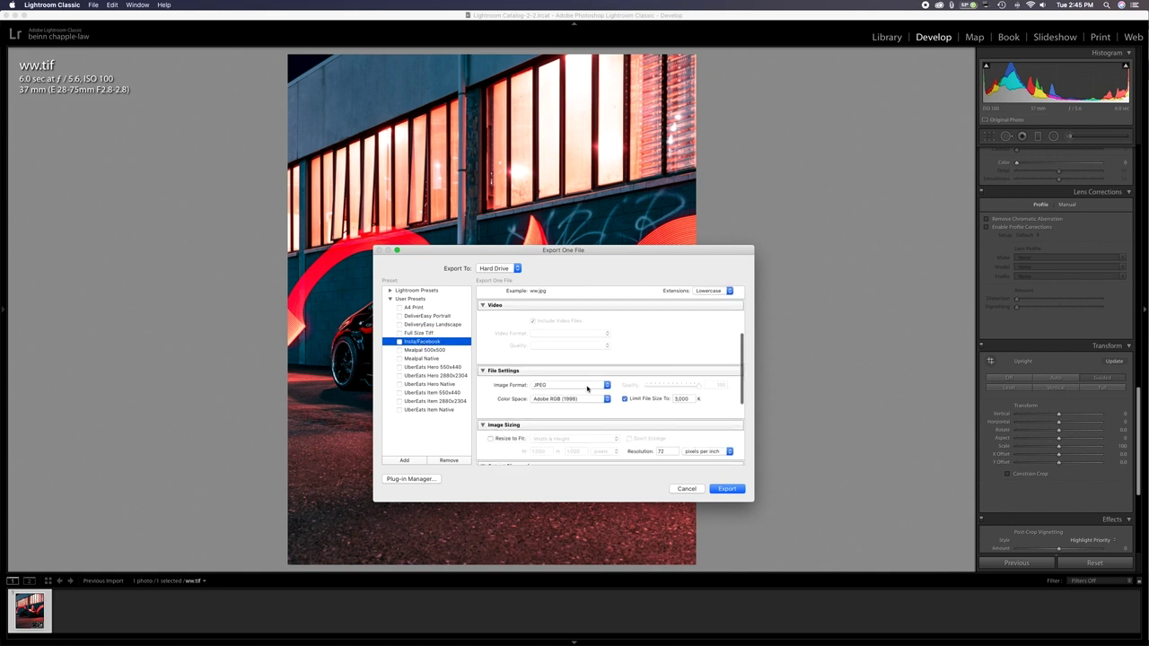
scroll(619, 358, down, 3)
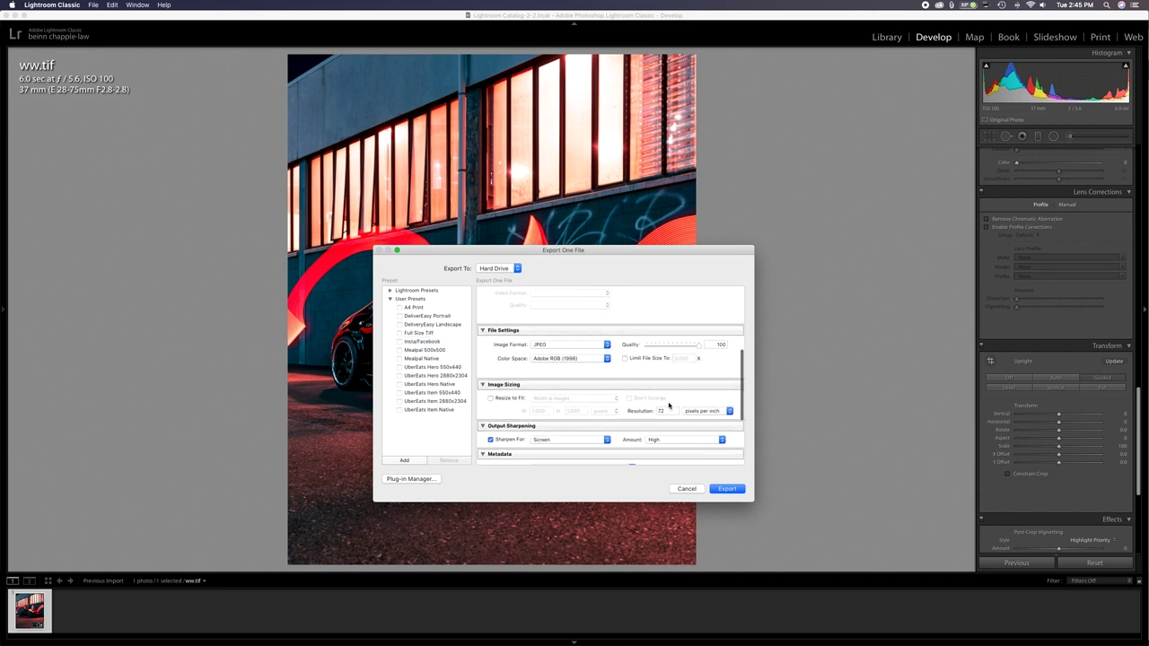